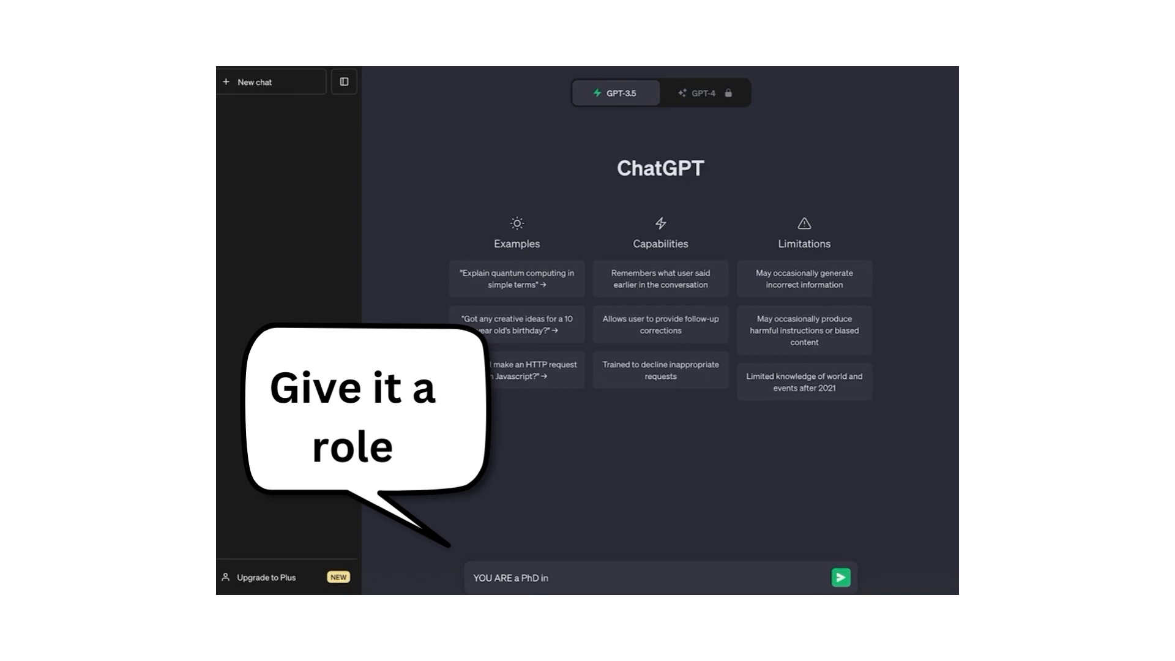
# Step: Finish the Education Leadership rubric prompt, paste in the learning outcome, and send it
pyautogui.write("ation Leadership. You're going to create a r")
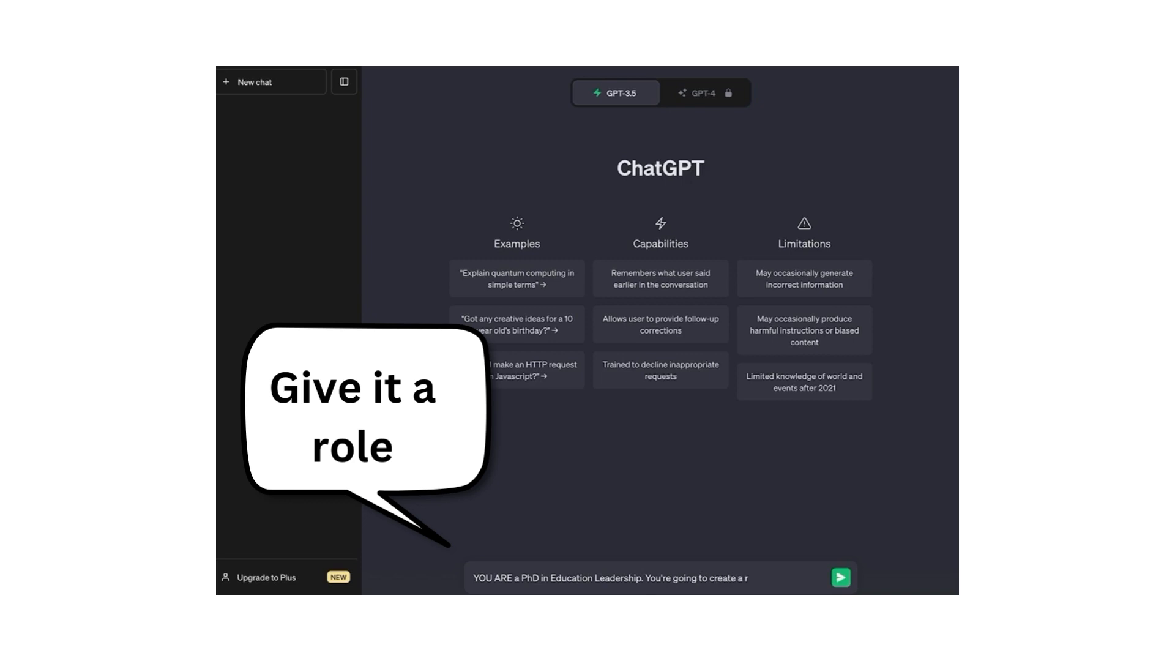
pyautogui.press('BackSpace')
pyautogui.press('BackSpace')
pyautogui.press('BackSpace')
pyautogui.press('BackSpace')
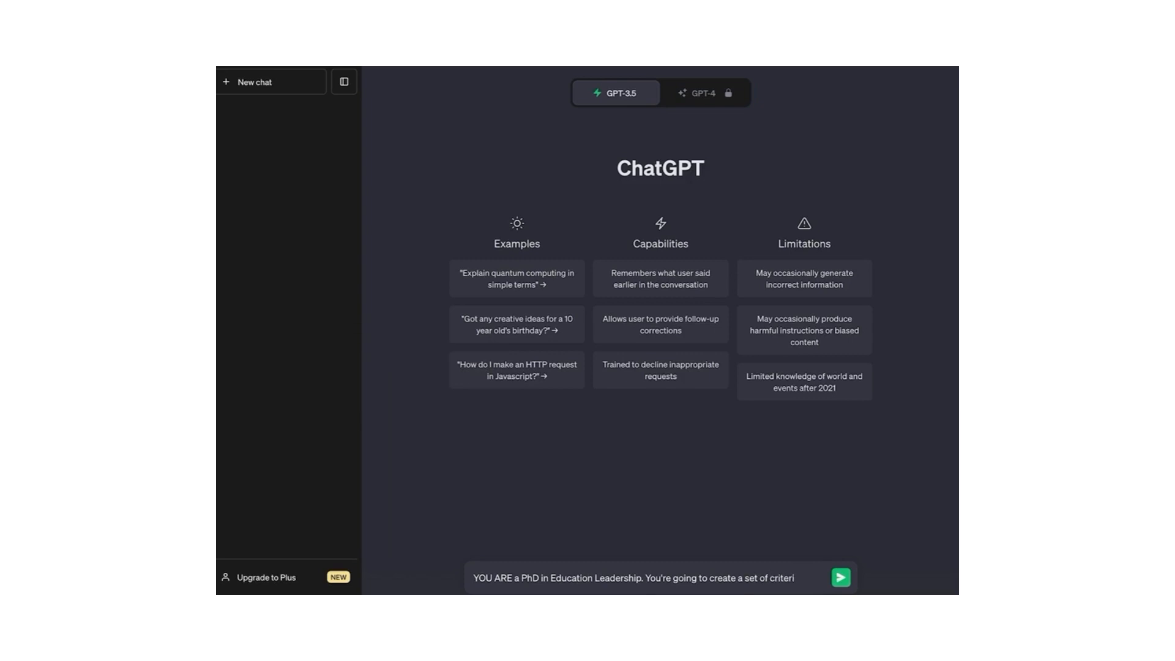
pyautogui.write('hat can be mea')
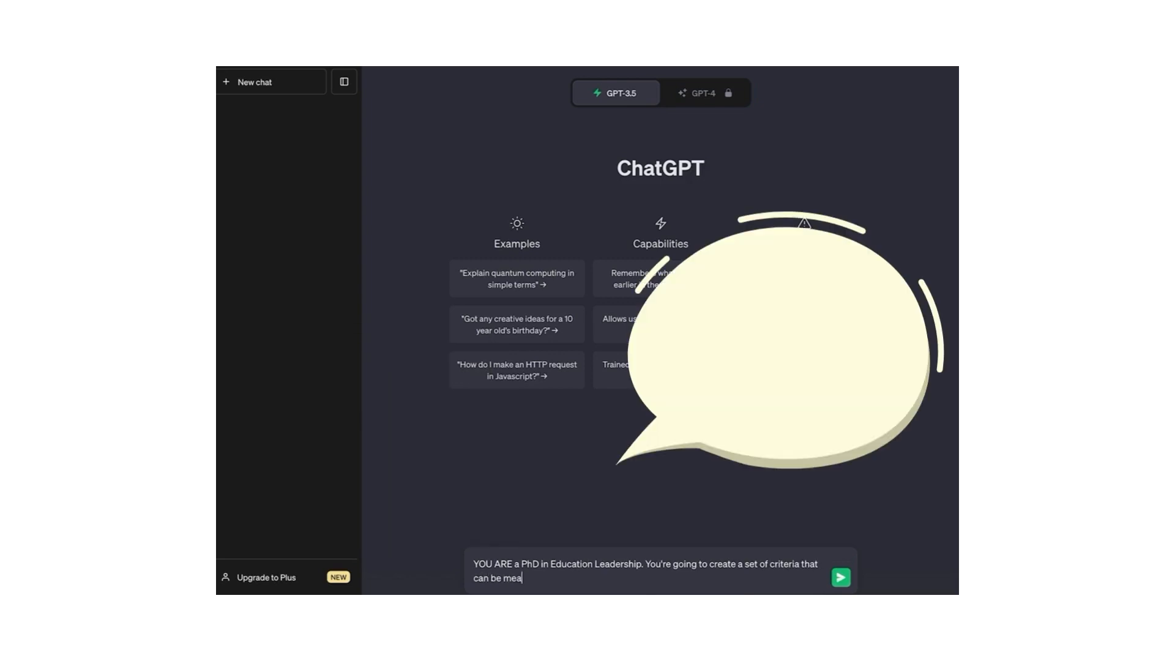
pyautogui.write('sured for a lead')
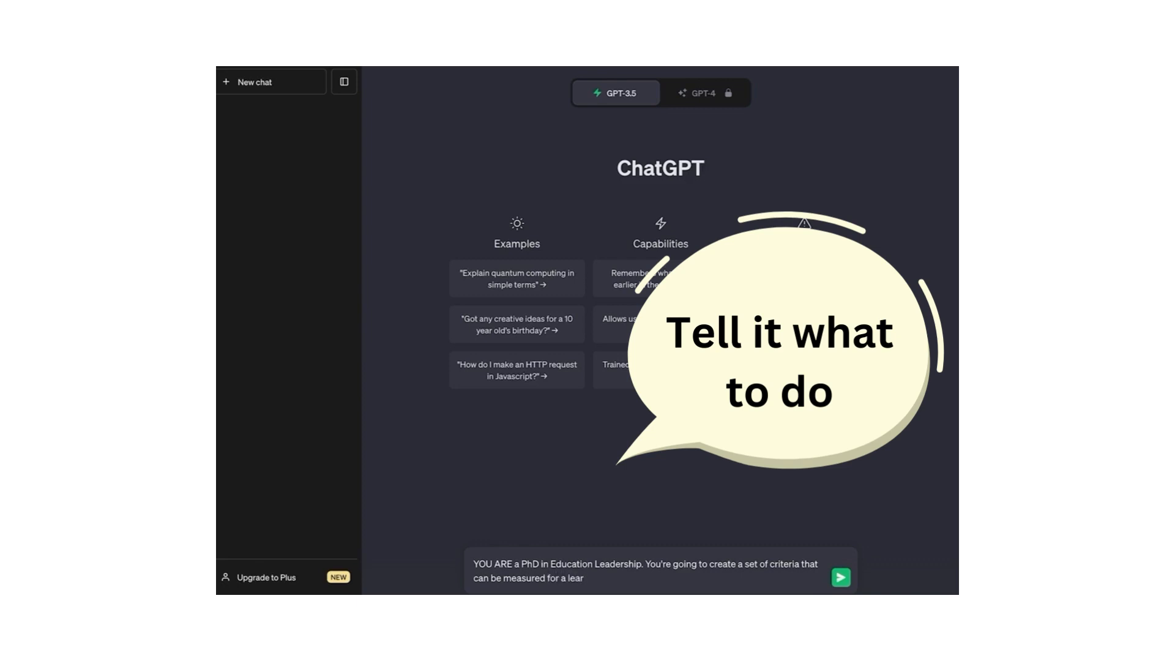
pyautogui.write('ning outcome. These criteria wi')
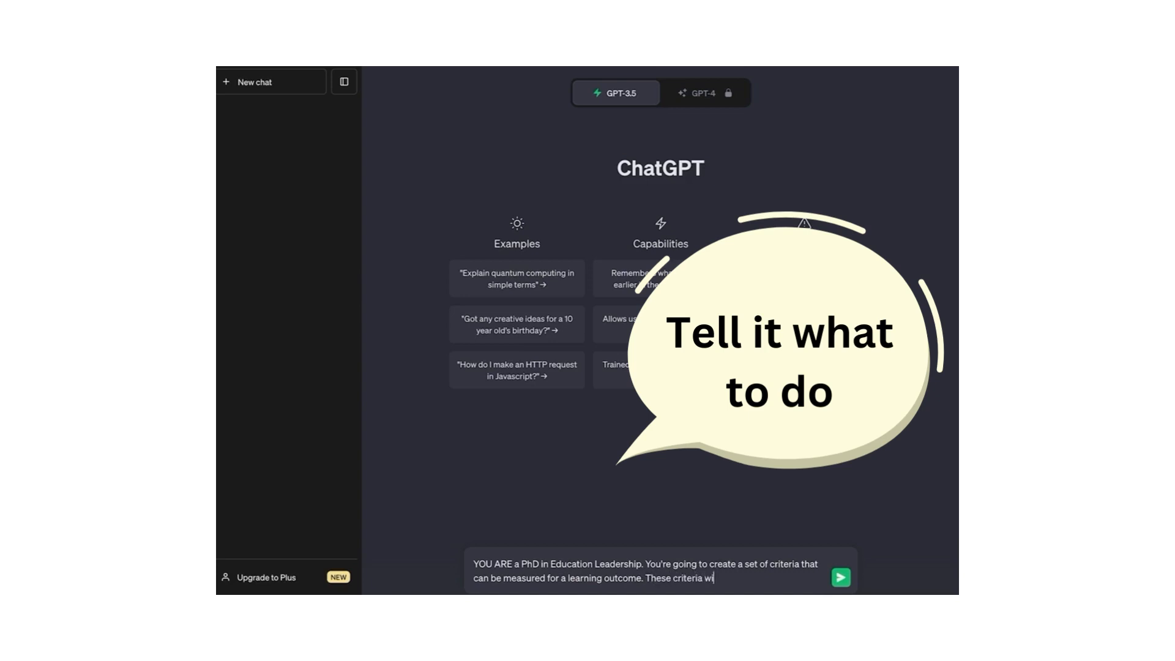
pyautogui.write('ced into a rubric, so pleas')
pyautogui.write('e rank them by level of')
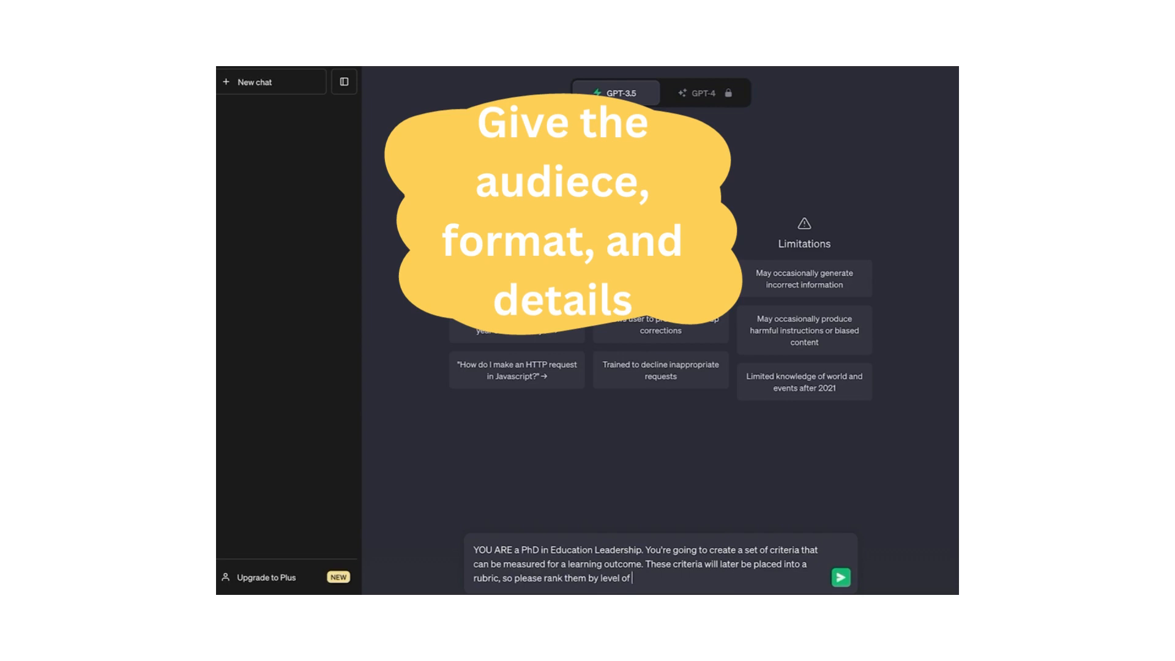
pyautogui.write(' achievement. The learning outcome is')
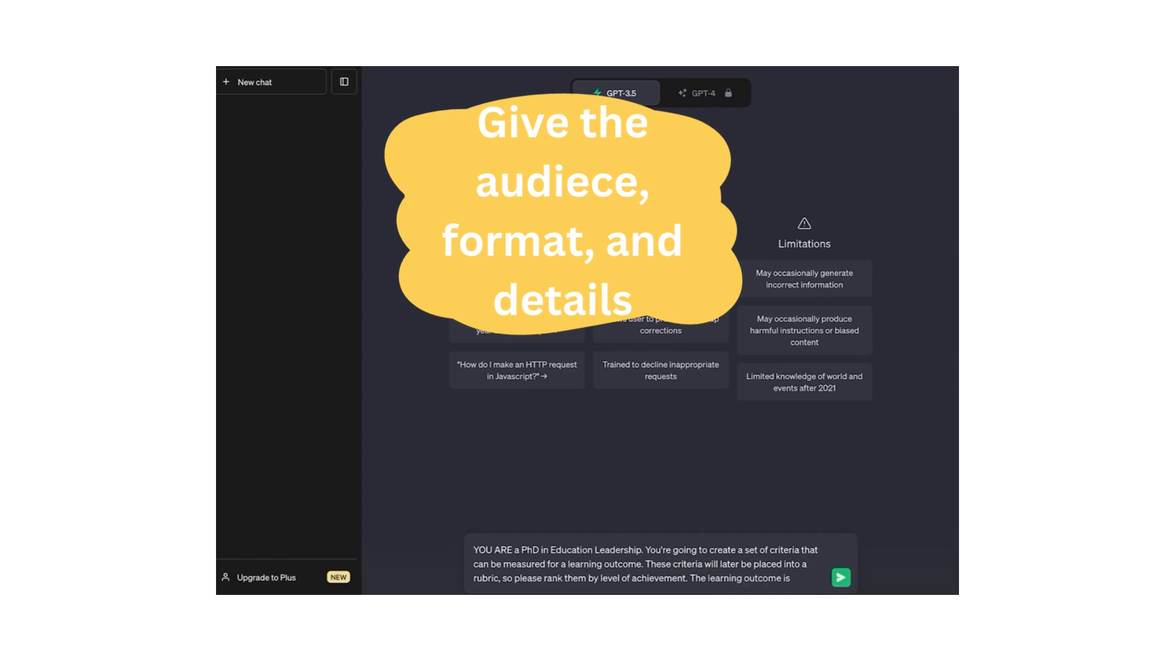
pyautogui.write(':')
pyautogui.write('Evaluate the contribution of a school leader to the culture of the school.')
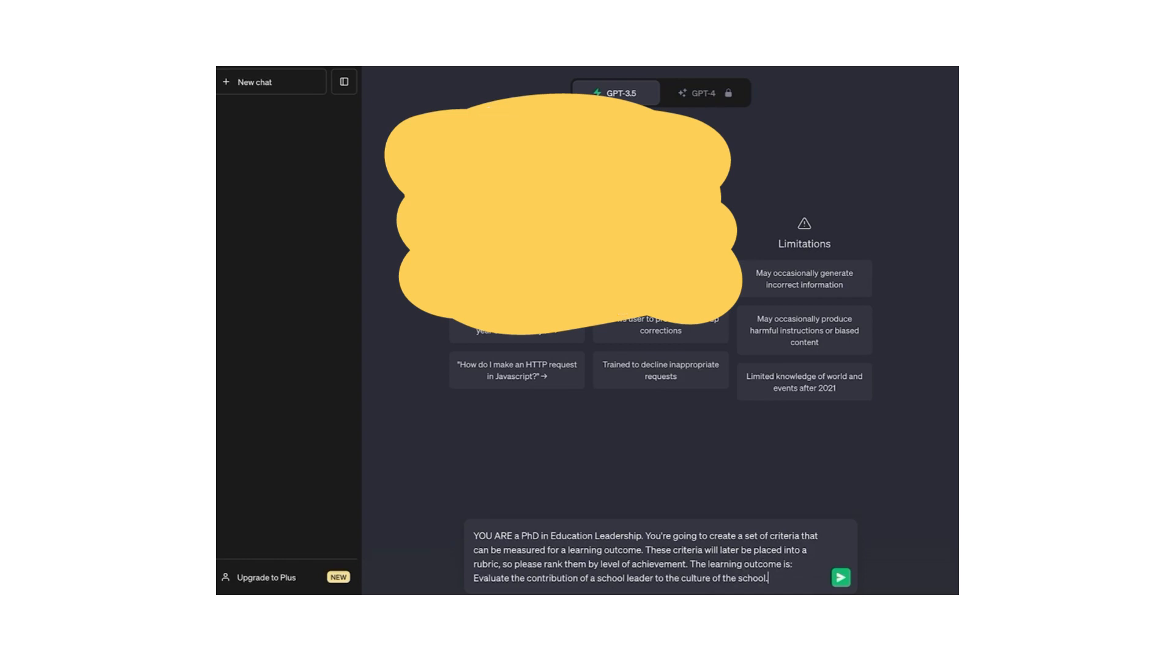
pyautogui.press('Return')
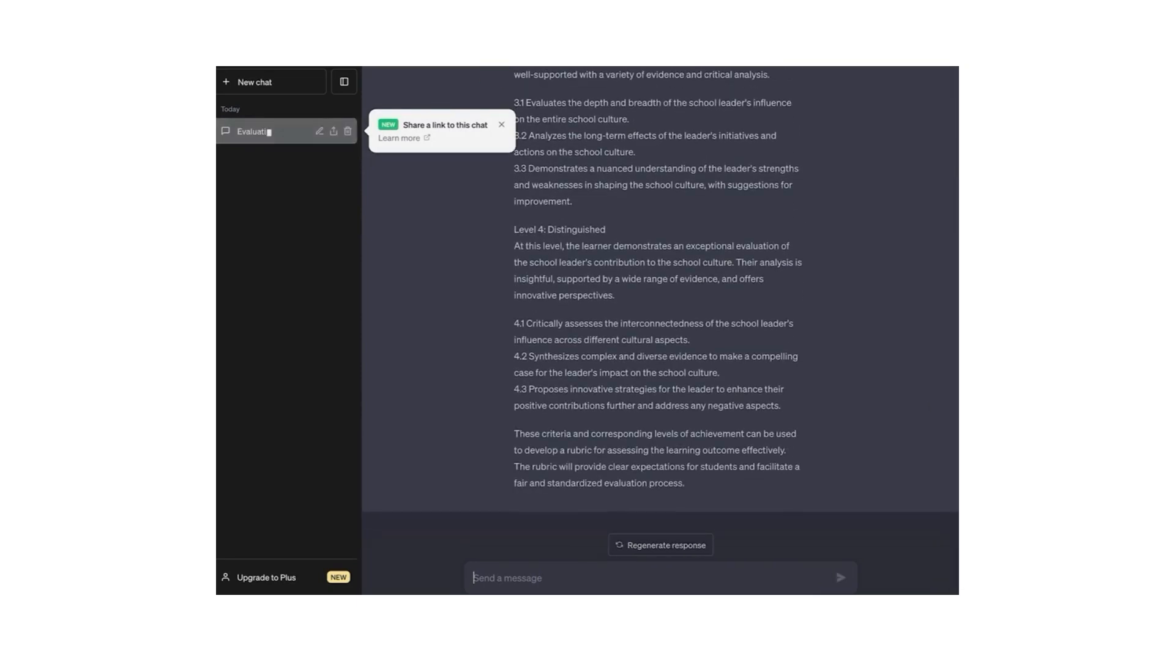
# Step: Scroll back to the start of the four-level criteria reply and dismiss the share-link notice
pyautogui.scroll(1, 560, 373)
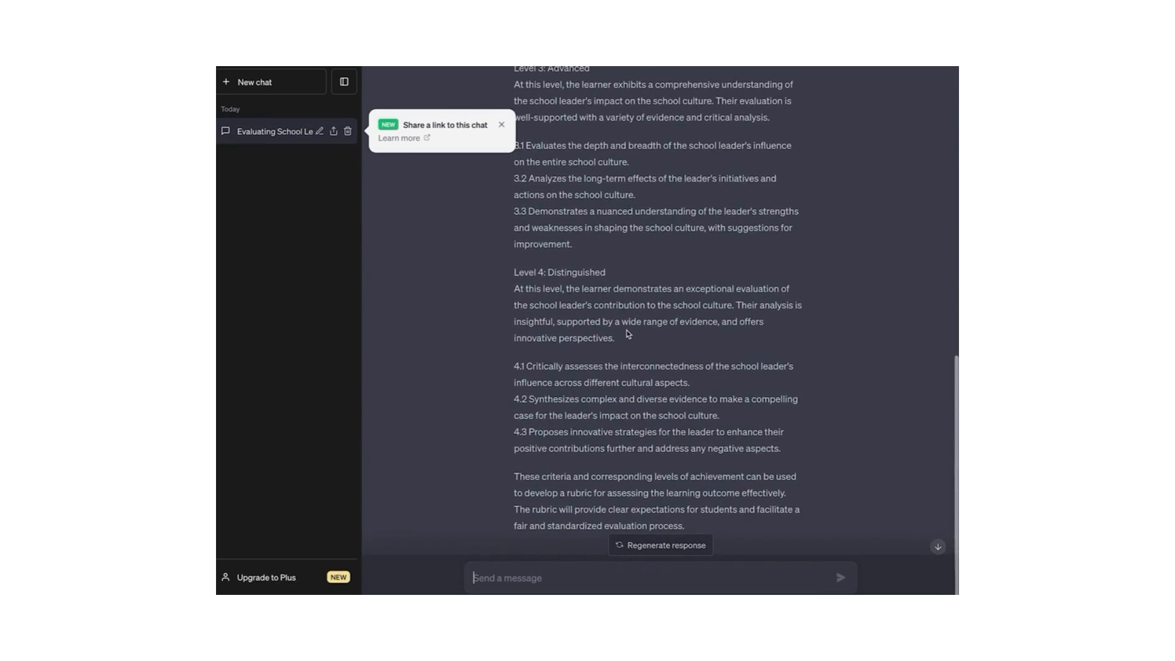
pyautogui.scroll(1, 629, 334)
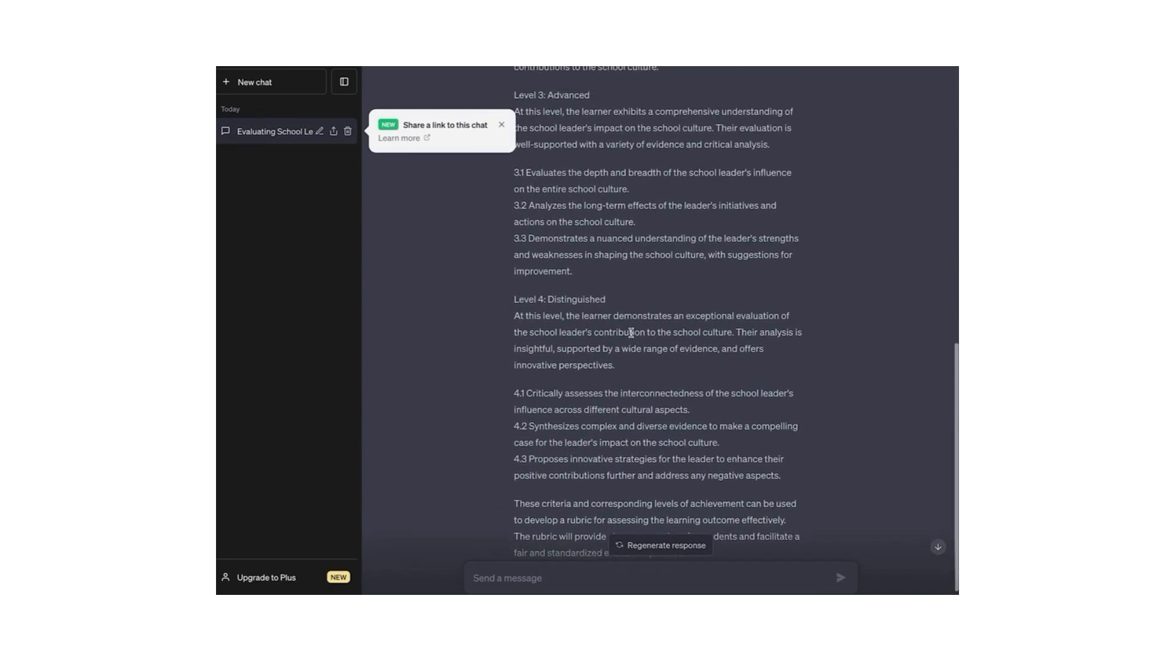
pyautogui.scroll(2, 631, 332)
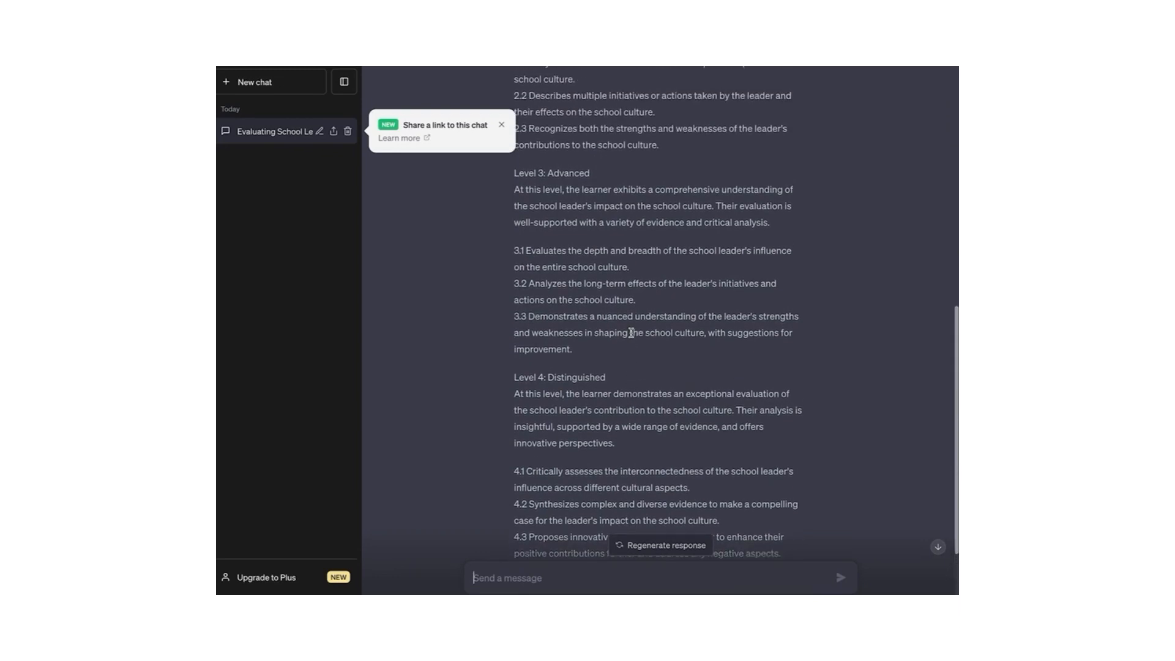
pyautogui.scroll(3, 625, 302)
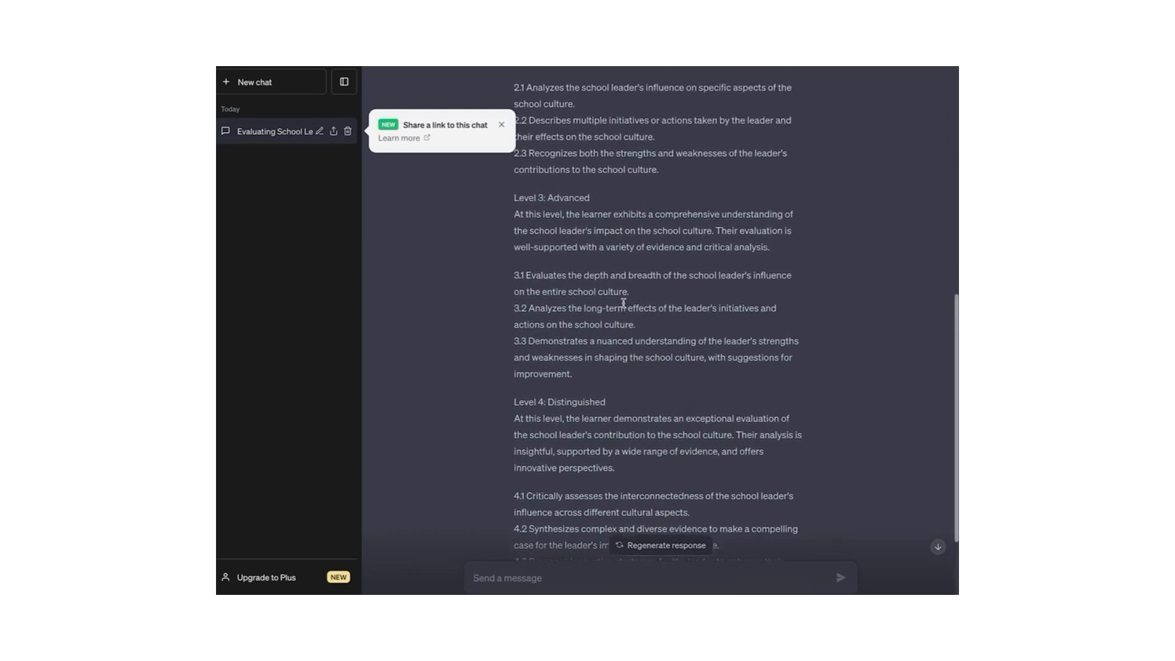
pyautogui.scroll(3, 605, 295)
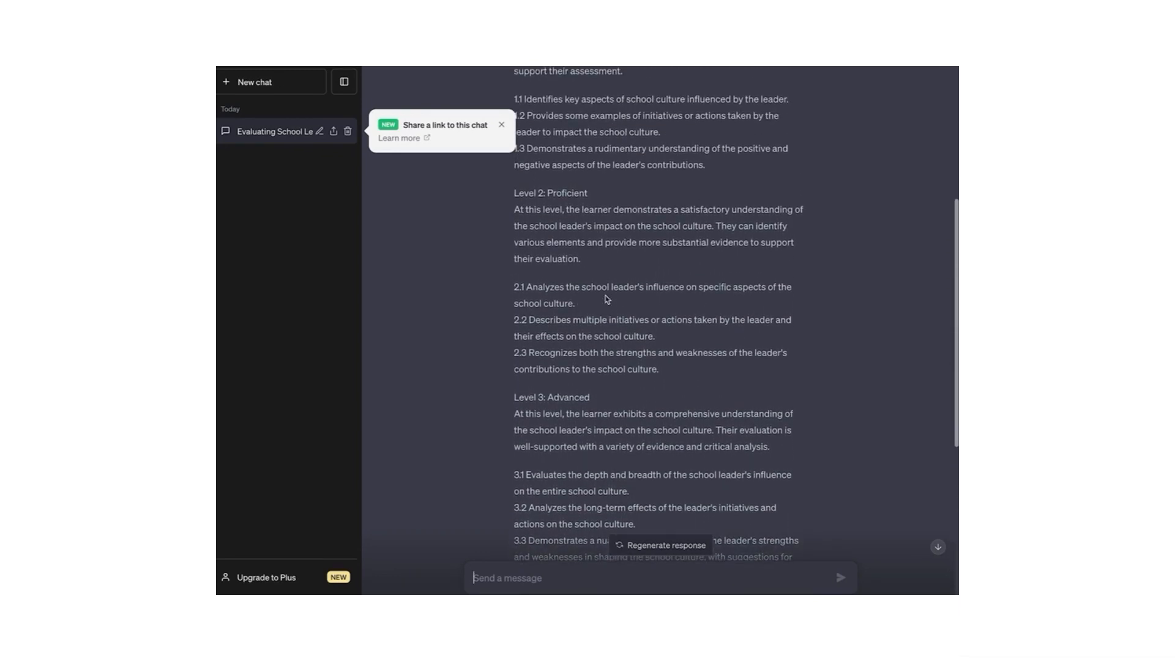
pyautogui.click(502, 124)
pyautogui.scroll(4, 571, 271)
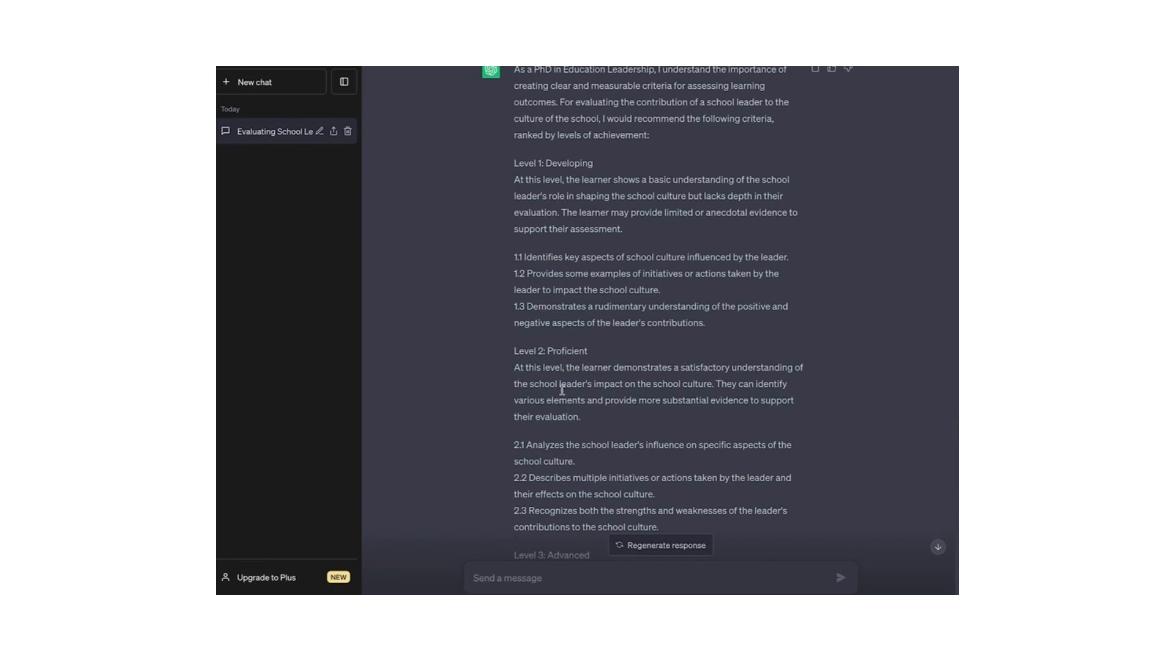
# Step: Ask 'Great. Can you place these in a rubric in table format?' and review the Level 1–4 table
pyautogui.rightClick(532, 577)
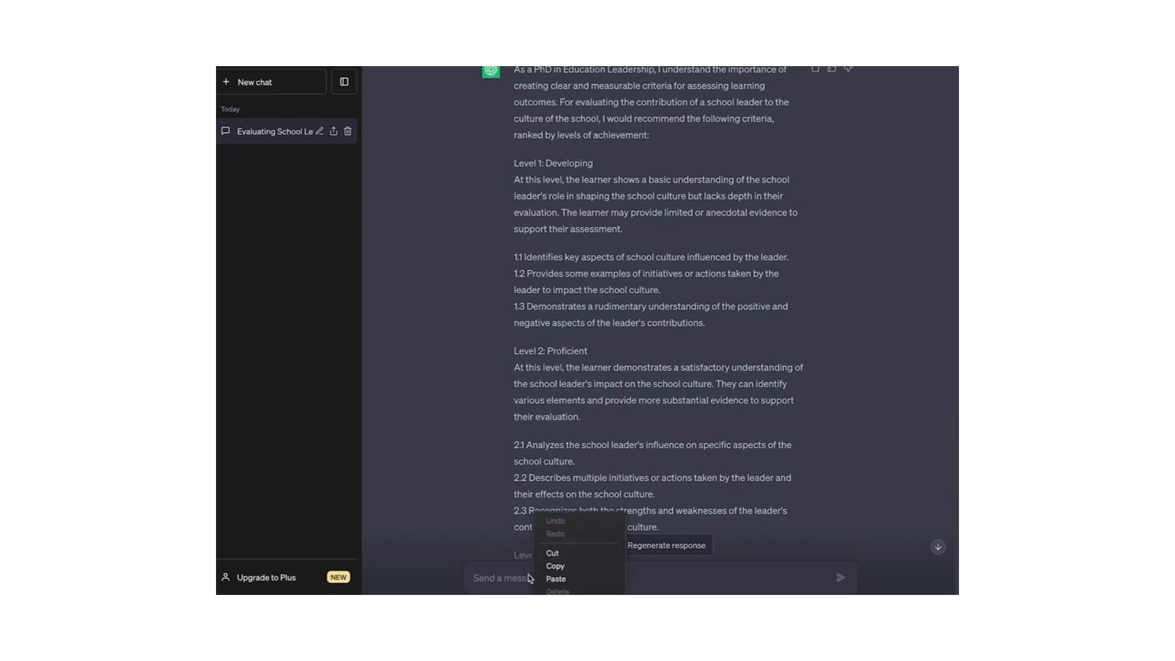
pyautogui.click(531, 579)
pyautogui.write('Great. Can you place these in a')
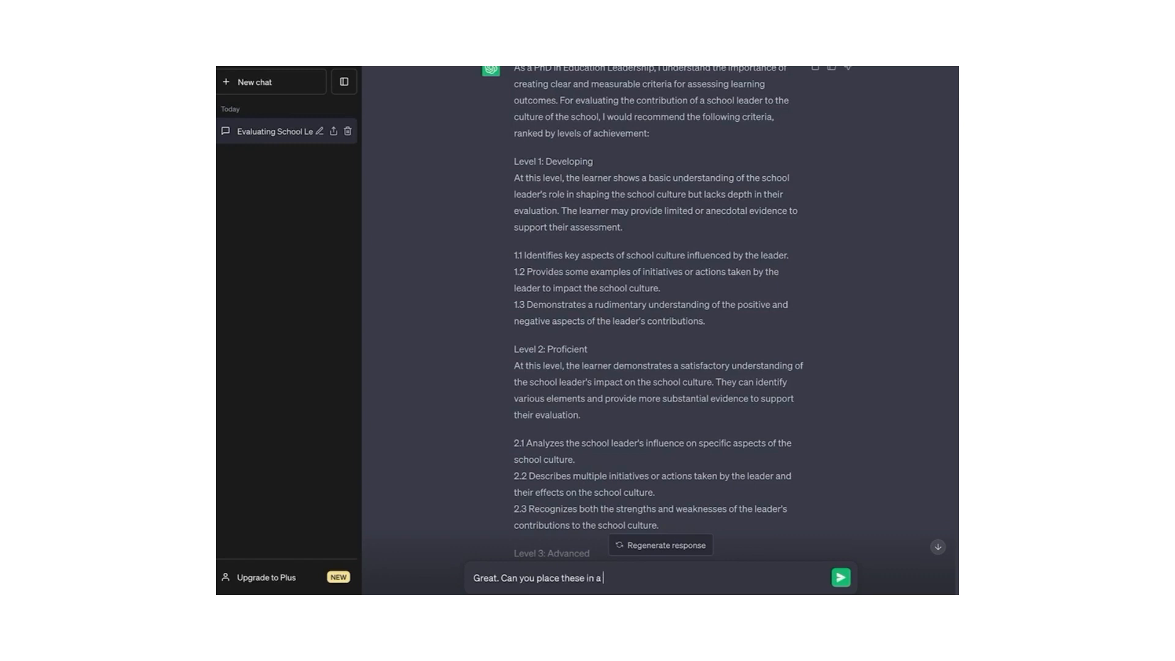
pyautogui.write(' rubric in table format?')
pyautogui.press('Return')
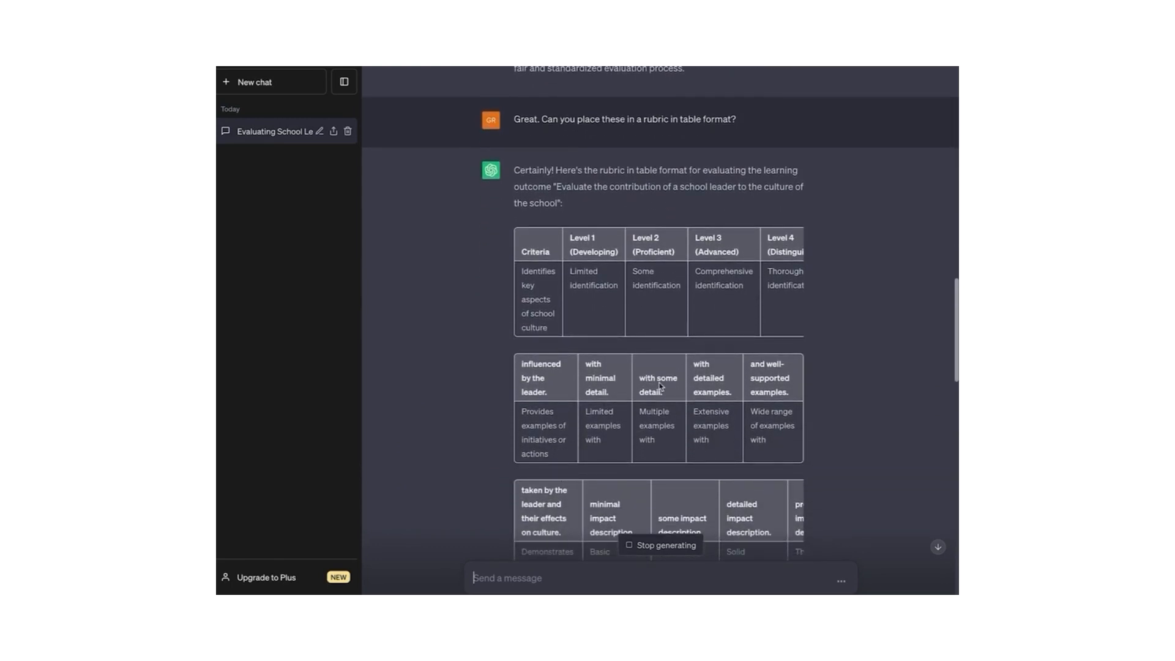
pyautogui.scroll(-5, 742, 427)
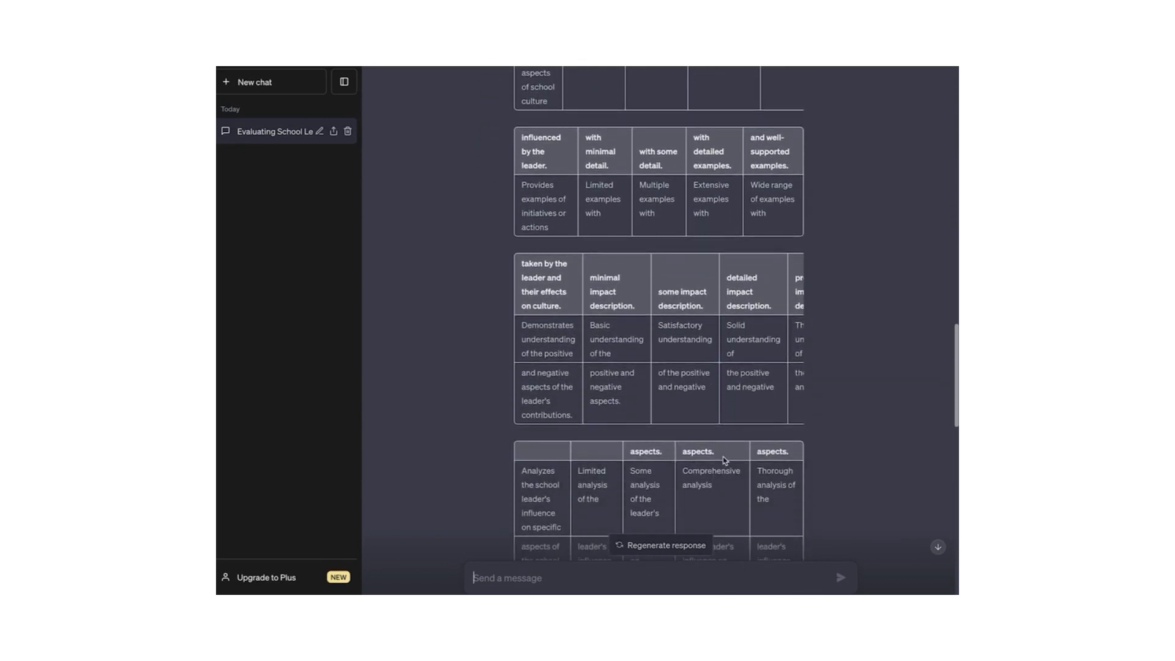
pyautogui.scroll(-8, 724, 458)
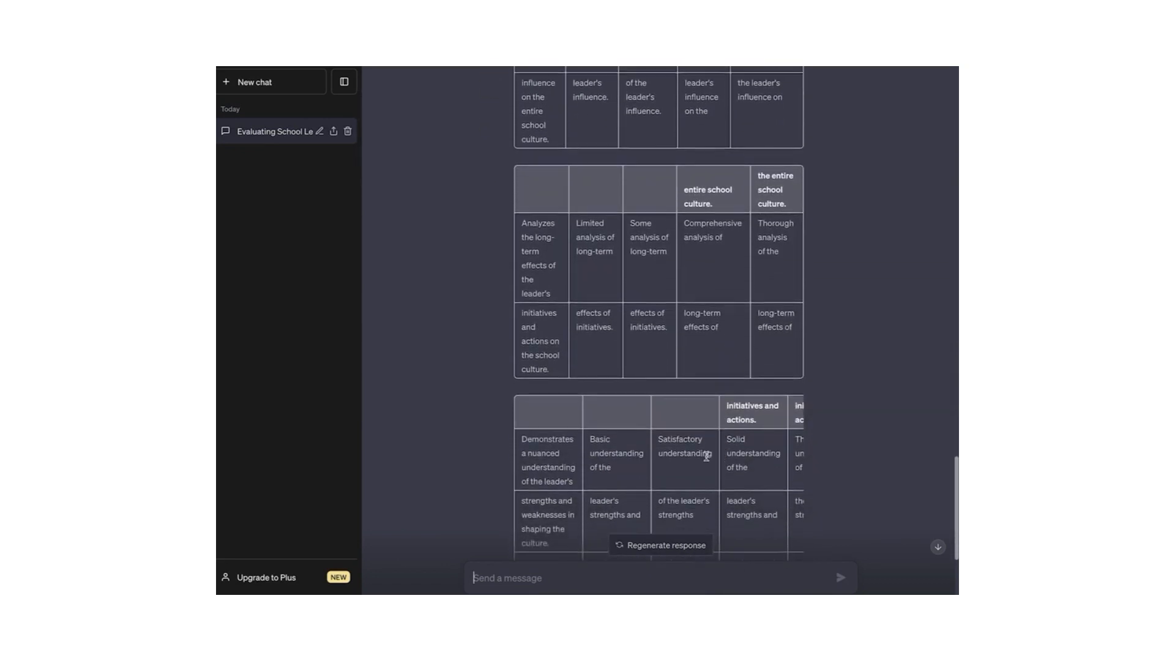
pyautogui.scroll(-5, 707, 456)
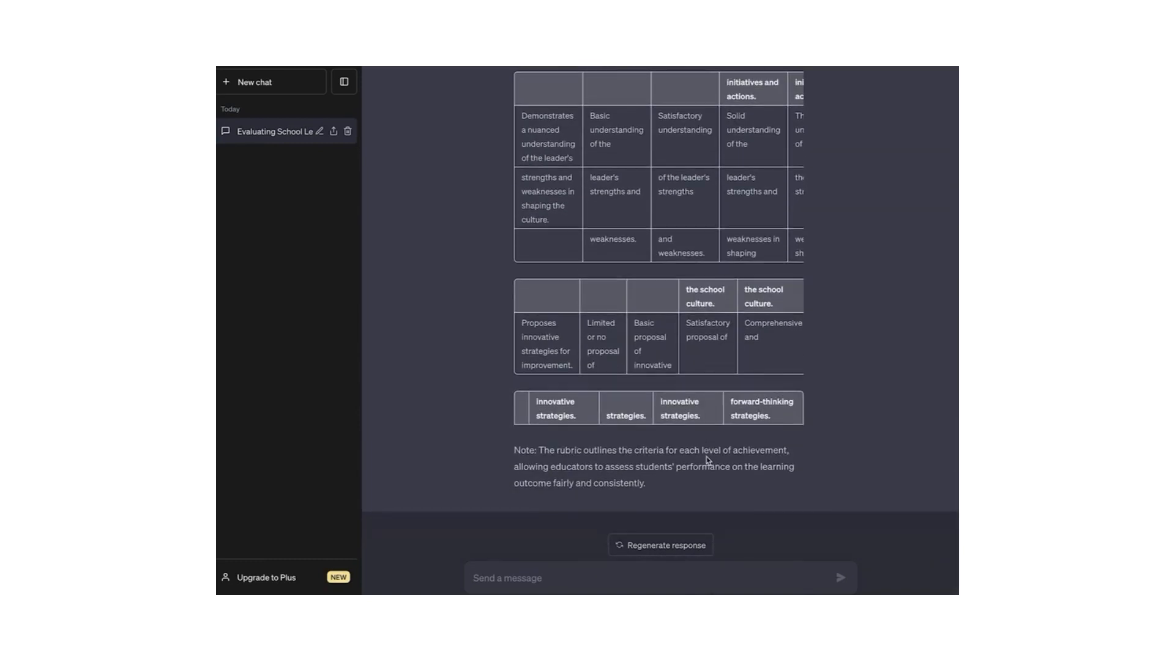
# Step: Regenerate the rubric table and scroll through the new version's criteria rows across Levels 1–4
pyautogui.click(684, 544)
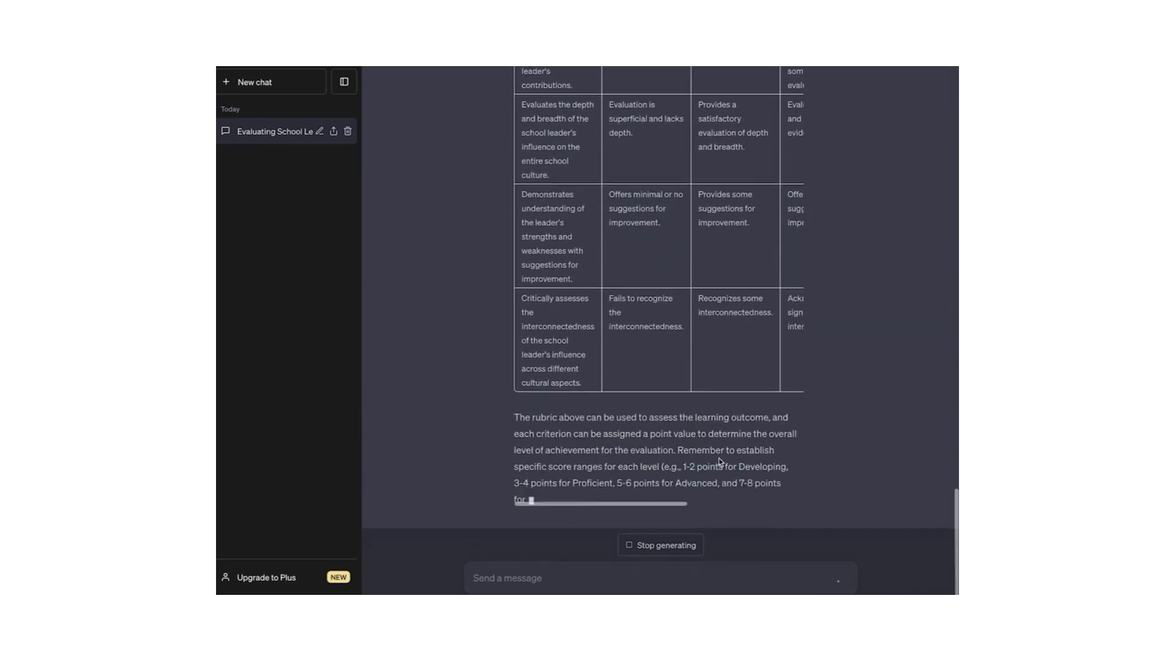
pyautogui.scroll(15, 700, 440)
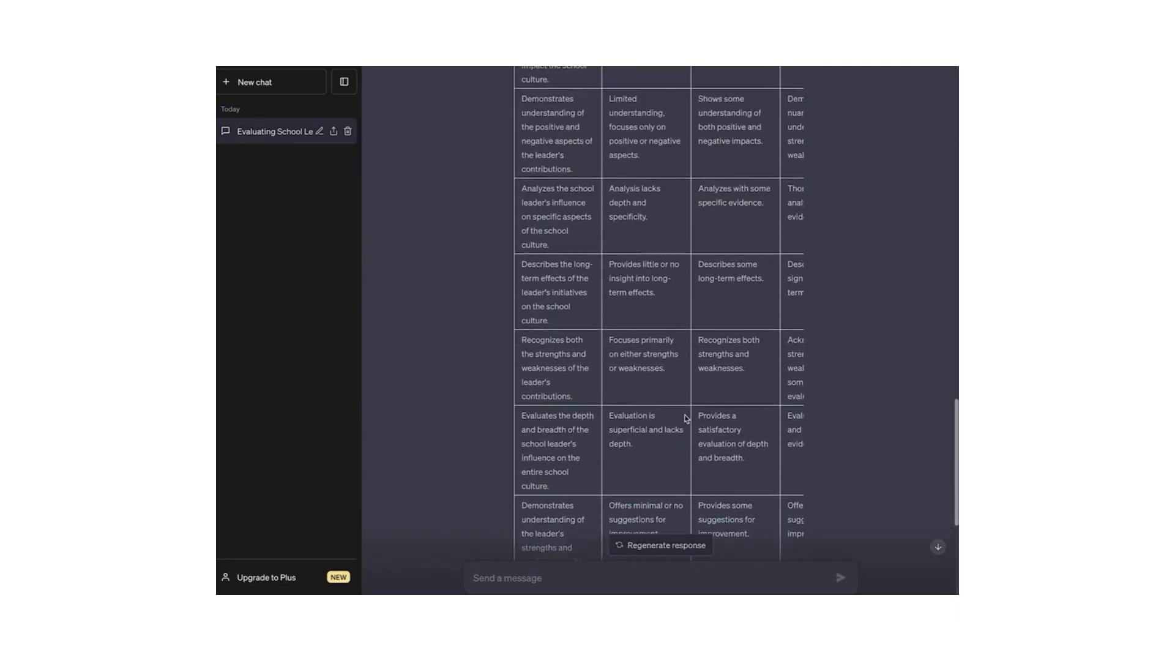
pyautogui.scroll(2, 685, 419)
pyautogui.hscroll(2, 686, 418)
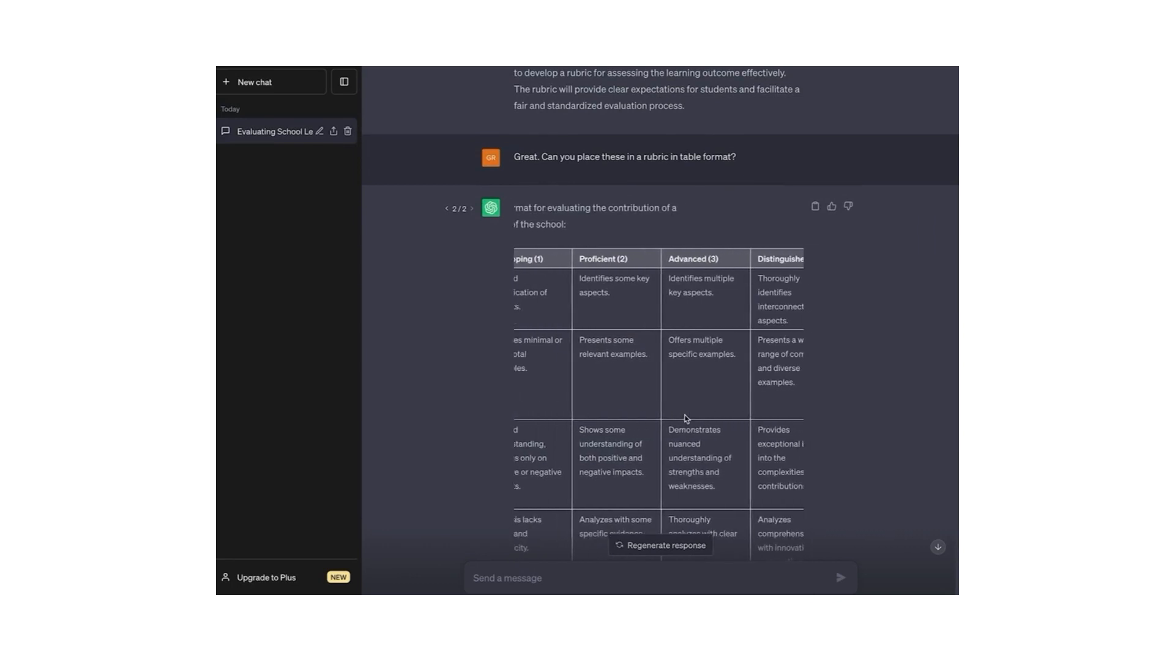
pyautogui.hscroll(-2, 685, 419)
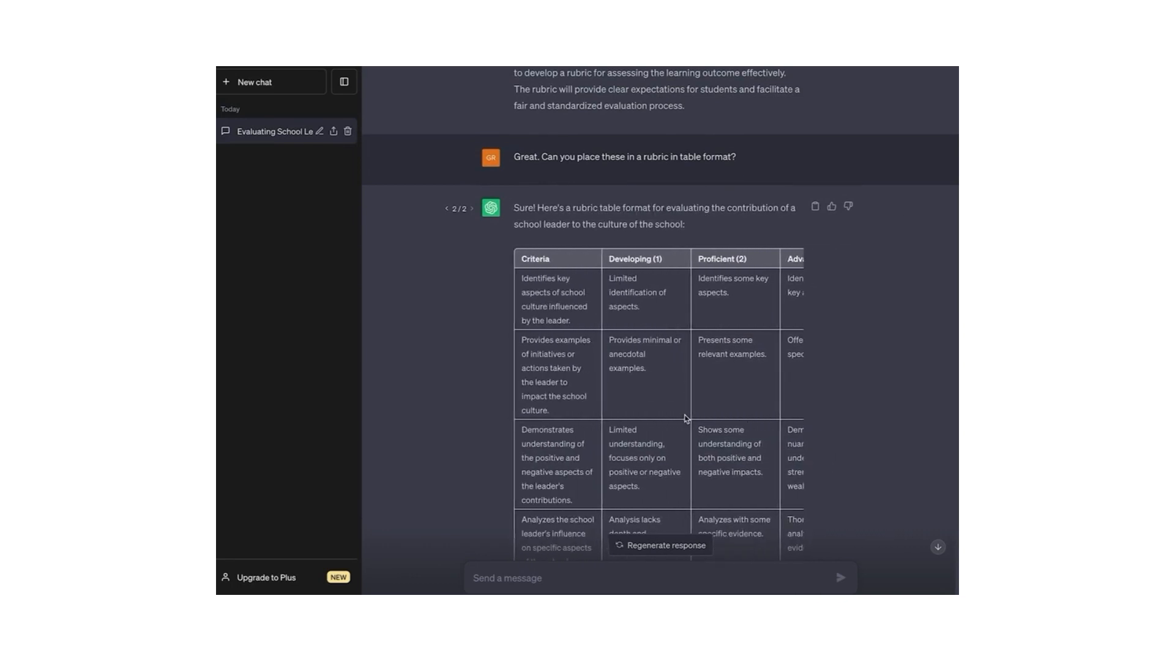
pyautogui.scroll(-5, 685, 418)
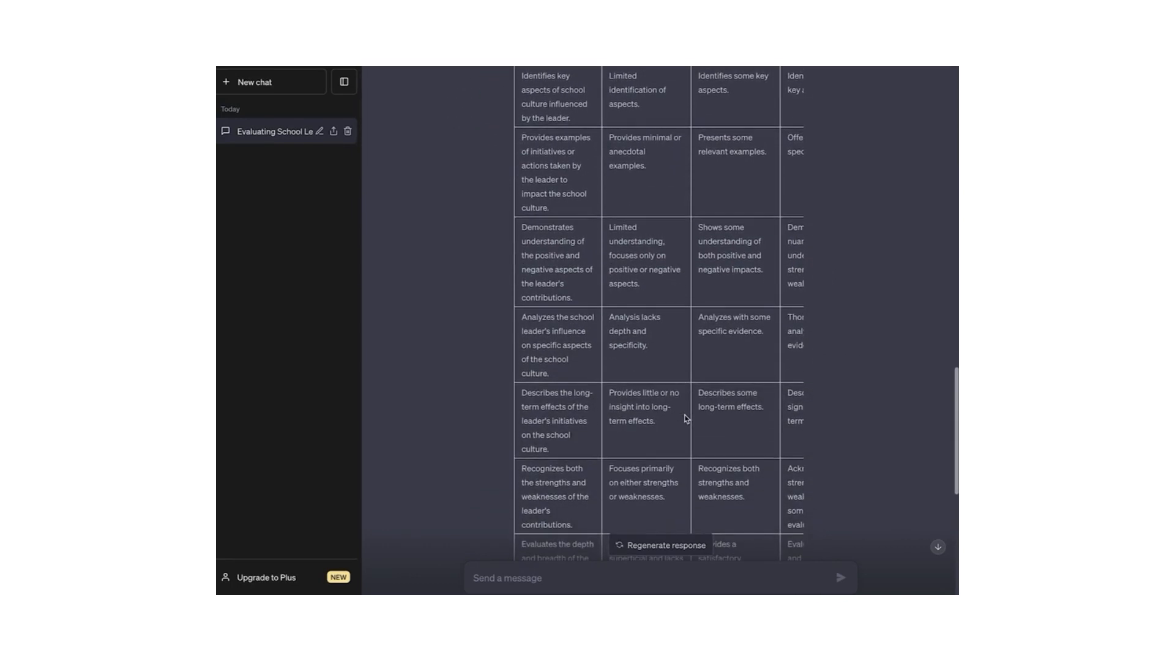
pyautogui.scroll(-4, 685, 419)
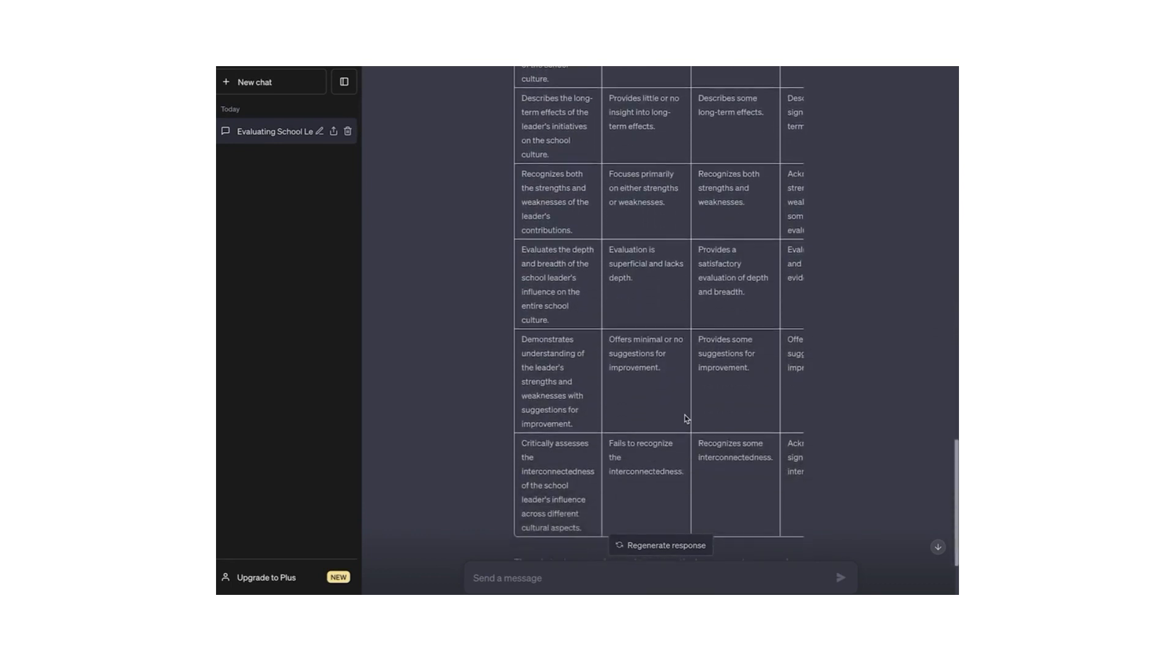
pyautogui.hscroll(1, 686, 419)
pyautogui.hscroll(1, 685, 419)
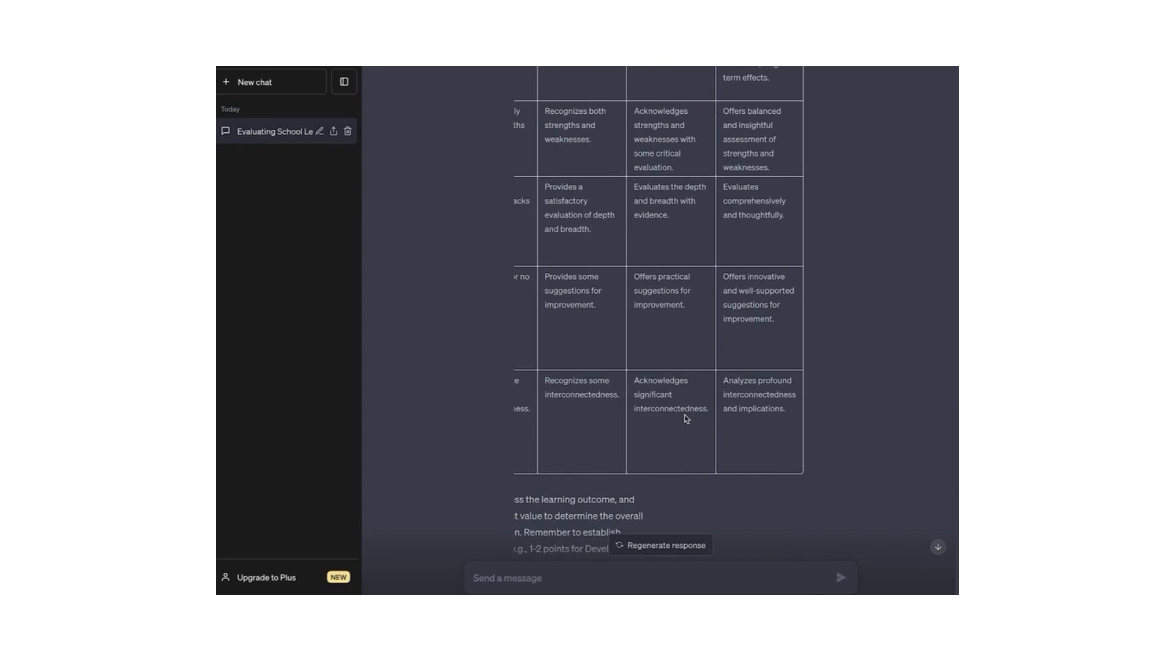
pyautogui.scroll(4, 686, 419)
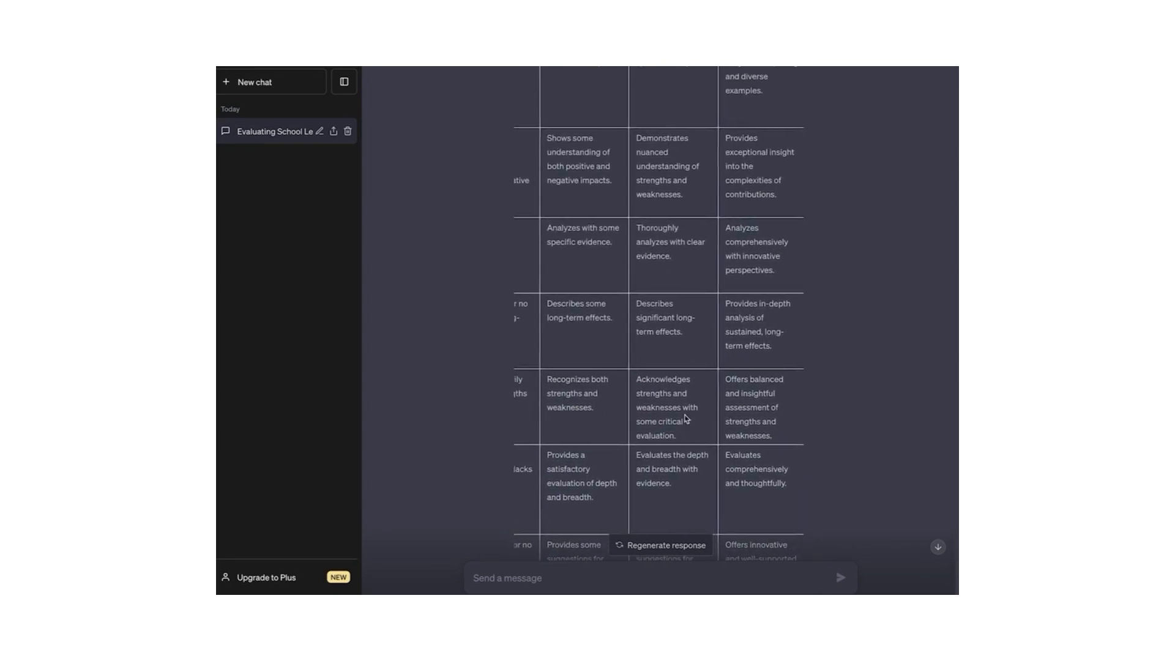
pyautogui.hscroll(-2, 686, 419)
pyautogui.scroll(-7, 686, 419)
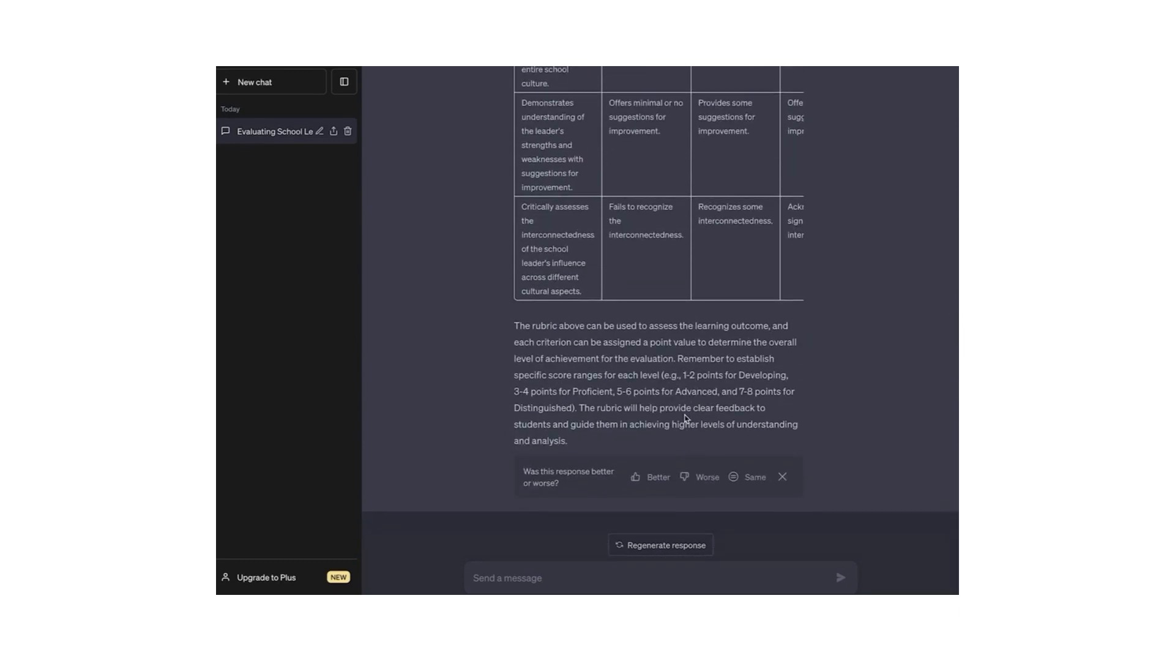
pyautogui.scroll(1, 673, 446)
# Step: Regenerate the school-leader rubric again and review the Developing-to-Distinguished table
pyautogui.click(661, 545)
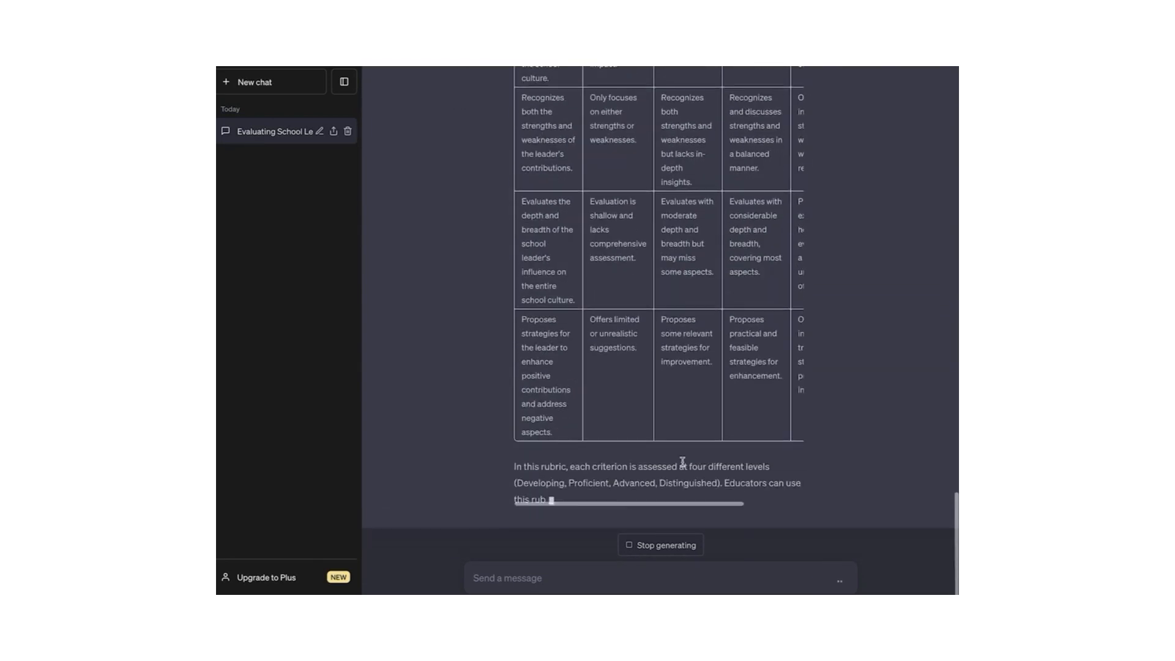
pyautogui.hscroll(3, 683, 429)
pyautogui.scroll(5, 683, 399)
pyautogui.scroll(4, 683, 396)
pyautogui.hscroll(-3, 683, 396)
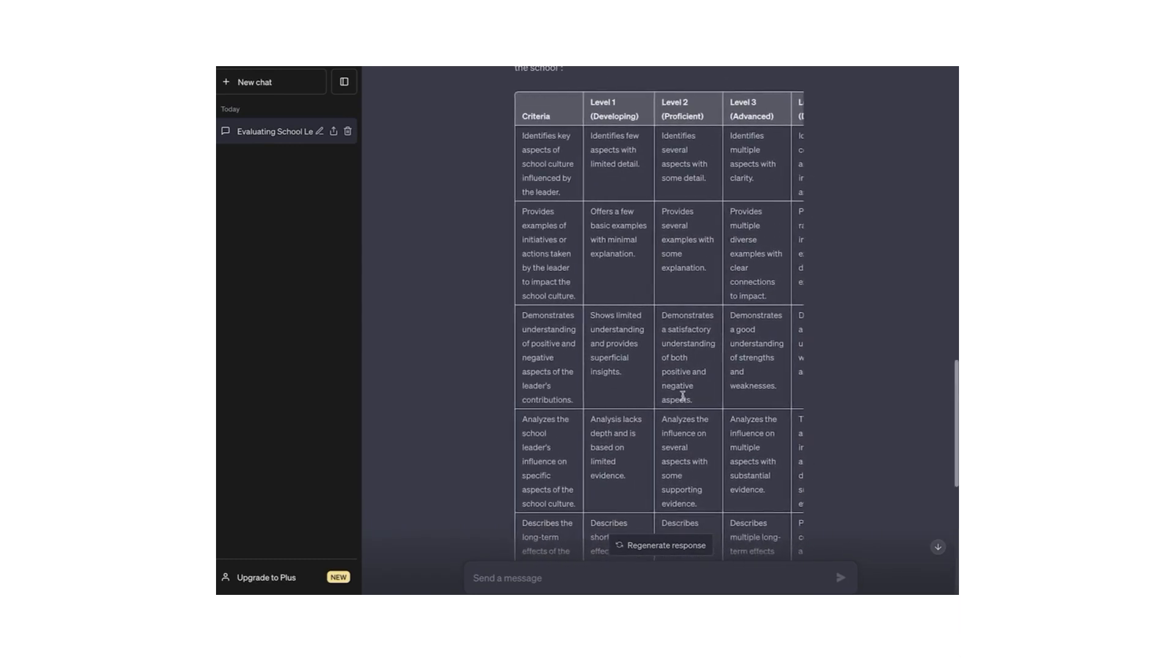
pyautogui.scroll(-8, 683, 396)
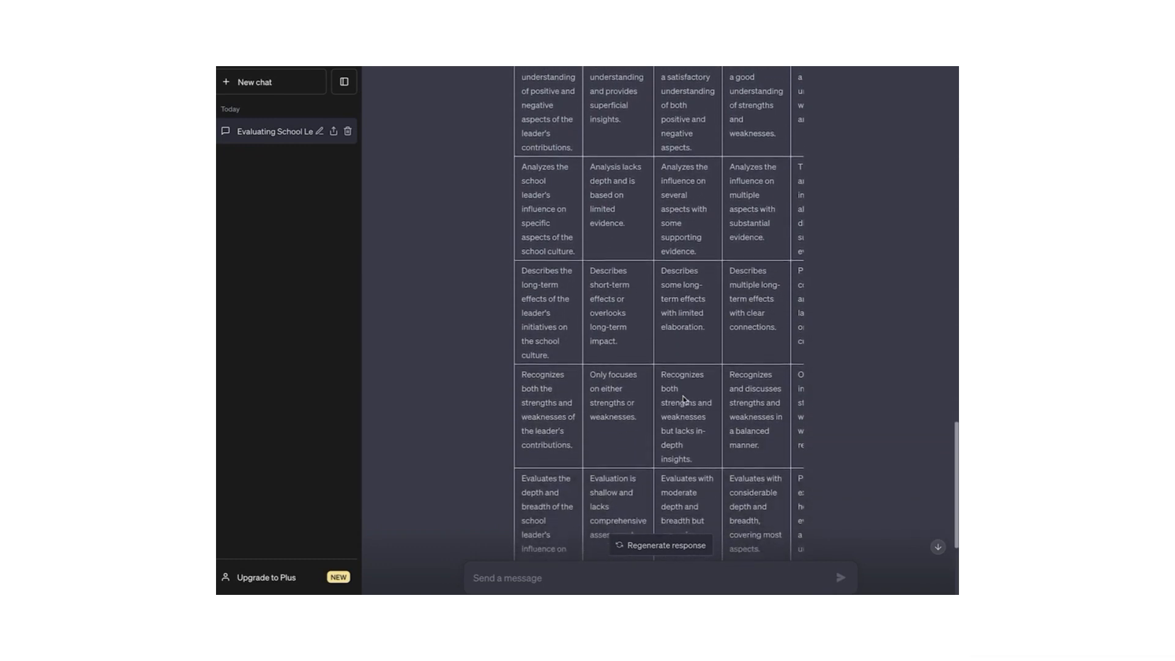
pyautogui.scroll(-1, 682, 399)
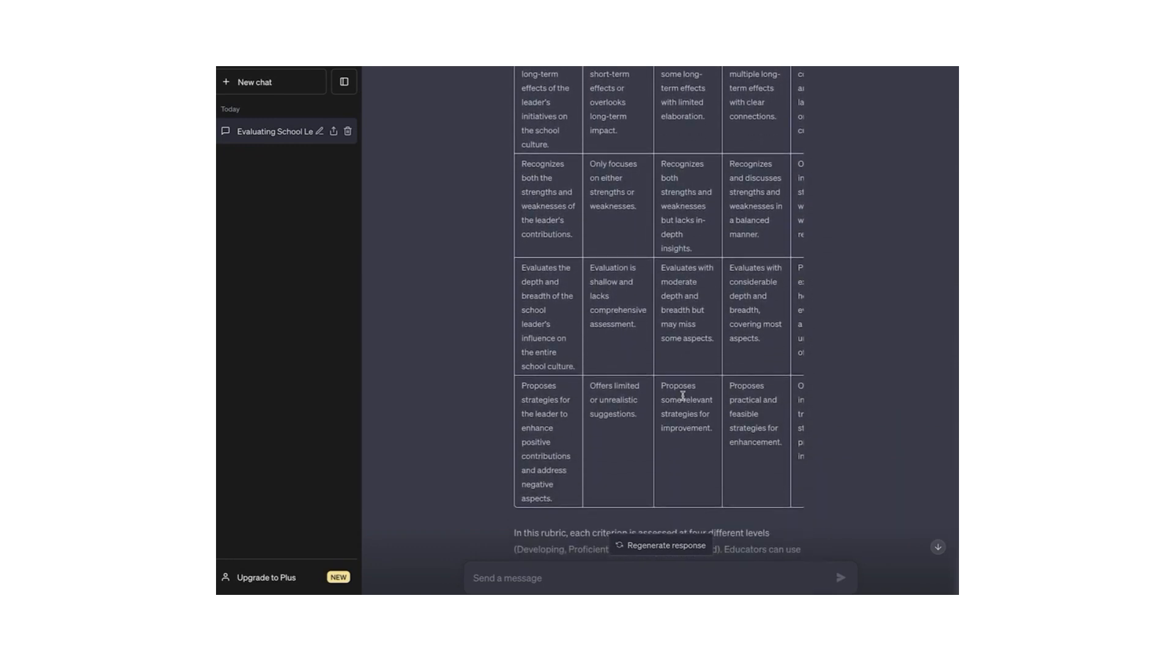
pyautogui.scroll(-3, 682, 395)
pyautogui.hscroll(1, 683, 398)
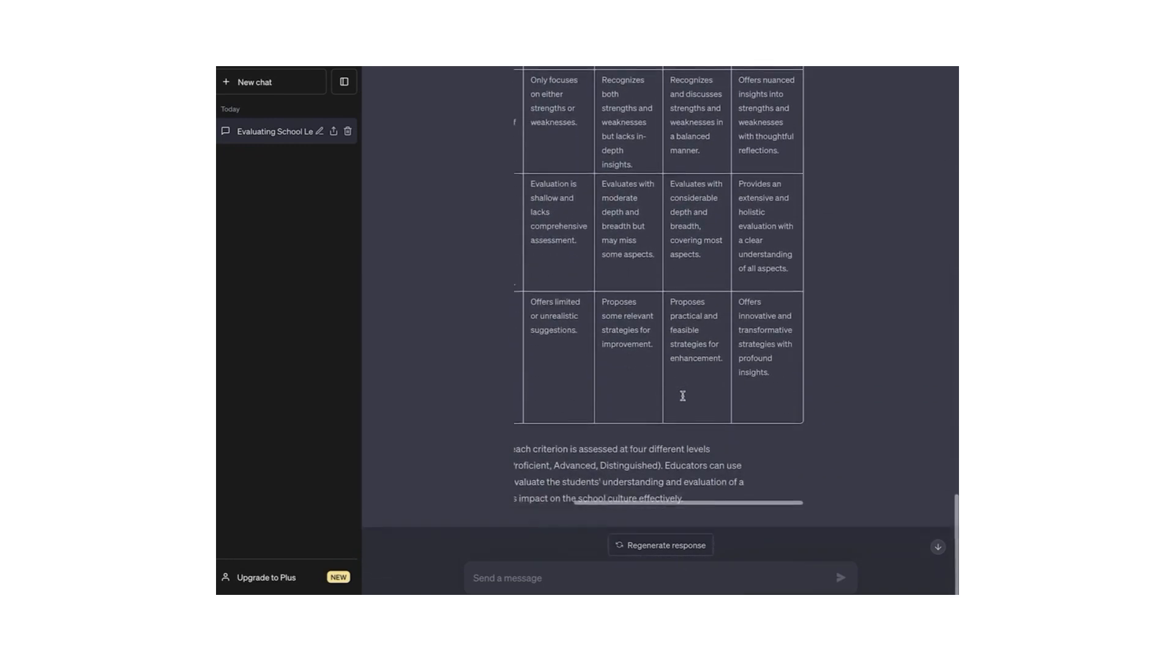
pyautogui.hscroll(-3, 684, 400)
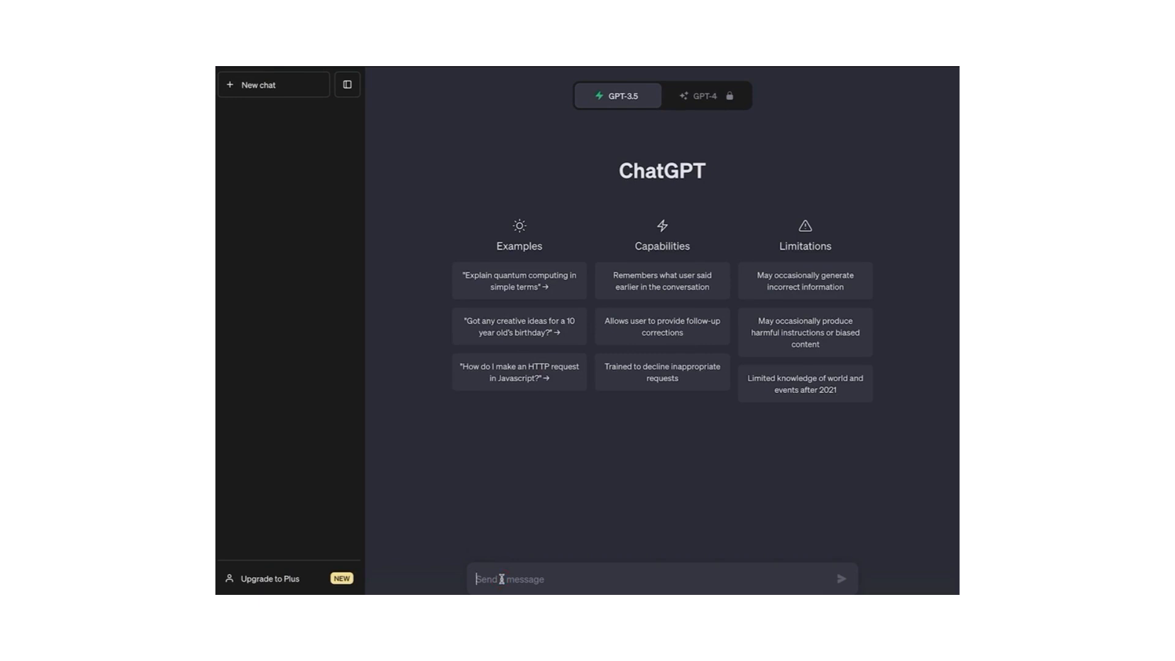
# Step: Paste the five-level writing-skills rubric prompt, covering content through voice and style, and review it
pyautogui.hotkey('ctrl', 'v')
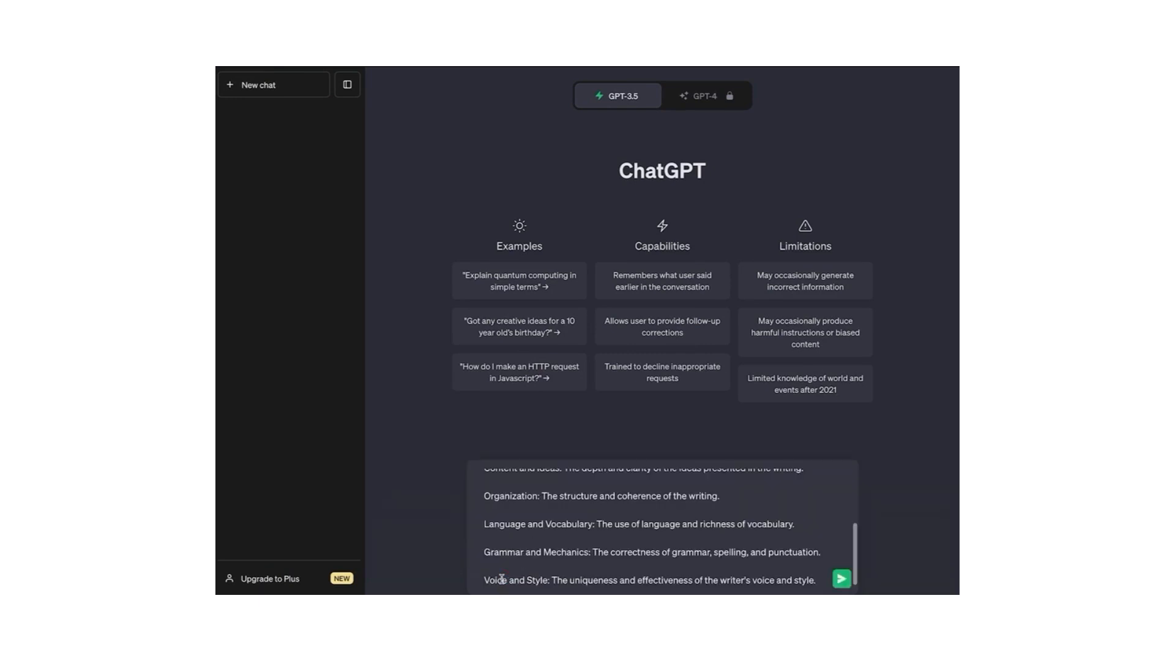
pyautogui.scroll(3, 560, 511)
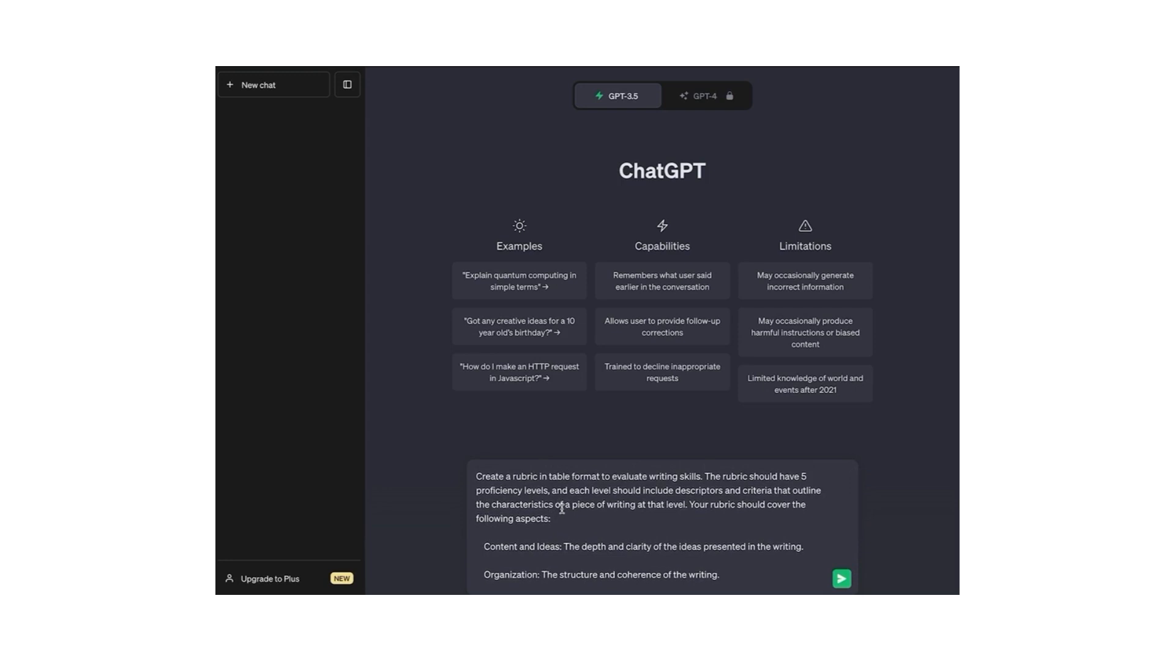
pyautogui.scroll(-3, 561, 508)
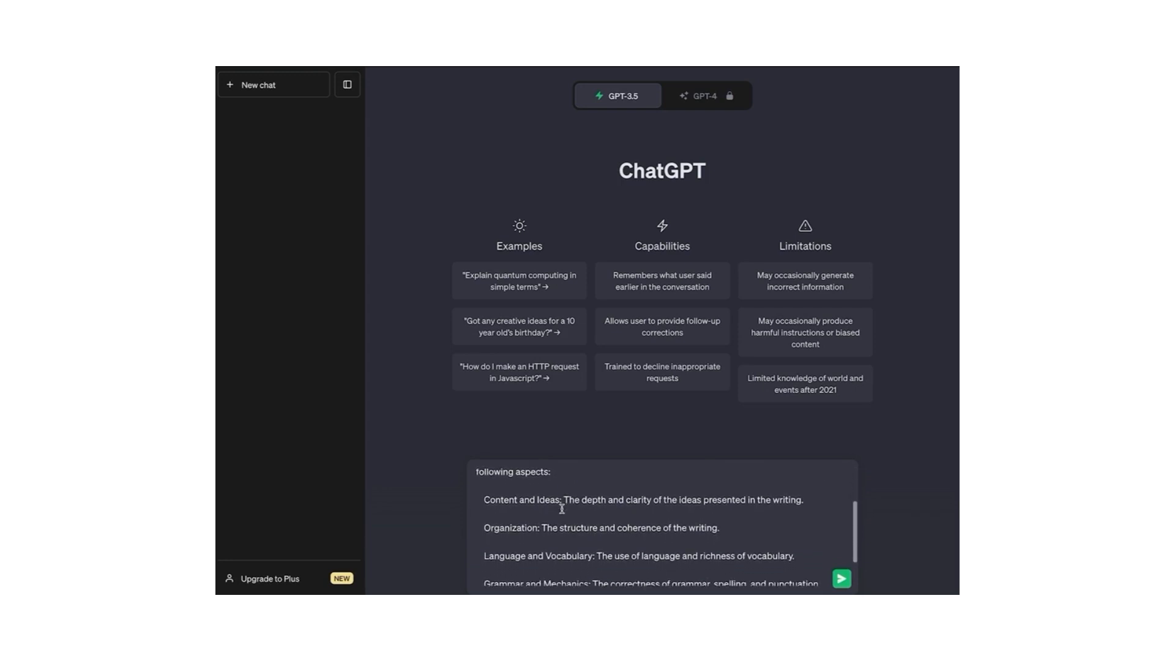
pyautogui.scroll(-2, 543, 528)
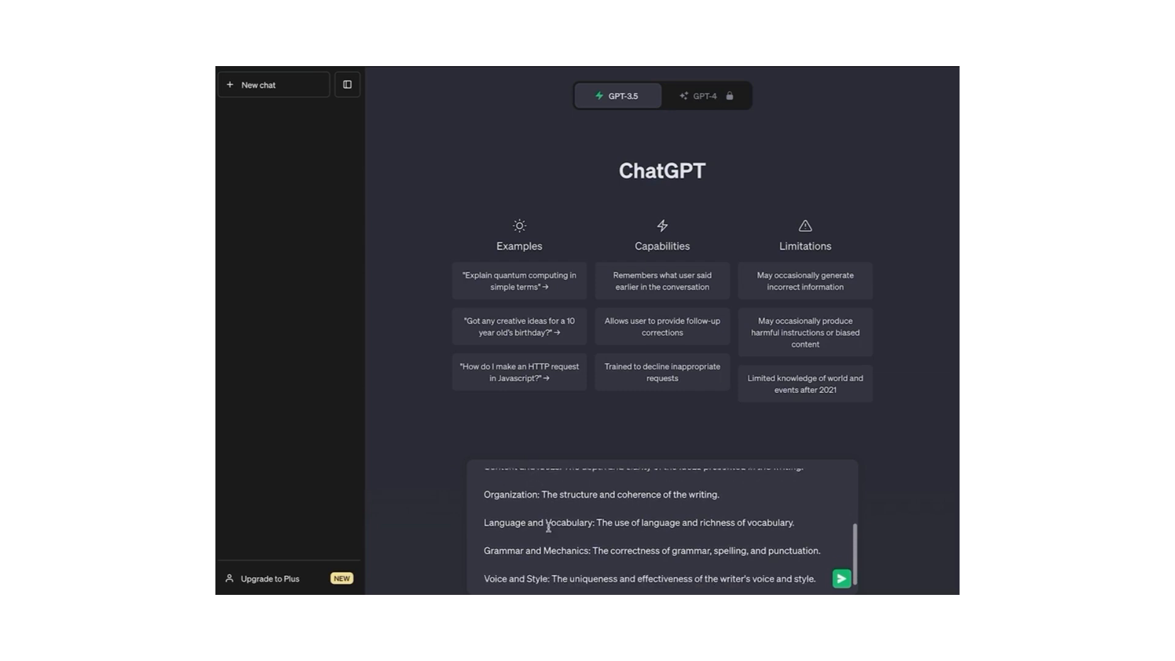
# Step: Send the writing-skills rubric prompt and review the resulting rubric table
pyautogui.click(841, 578)
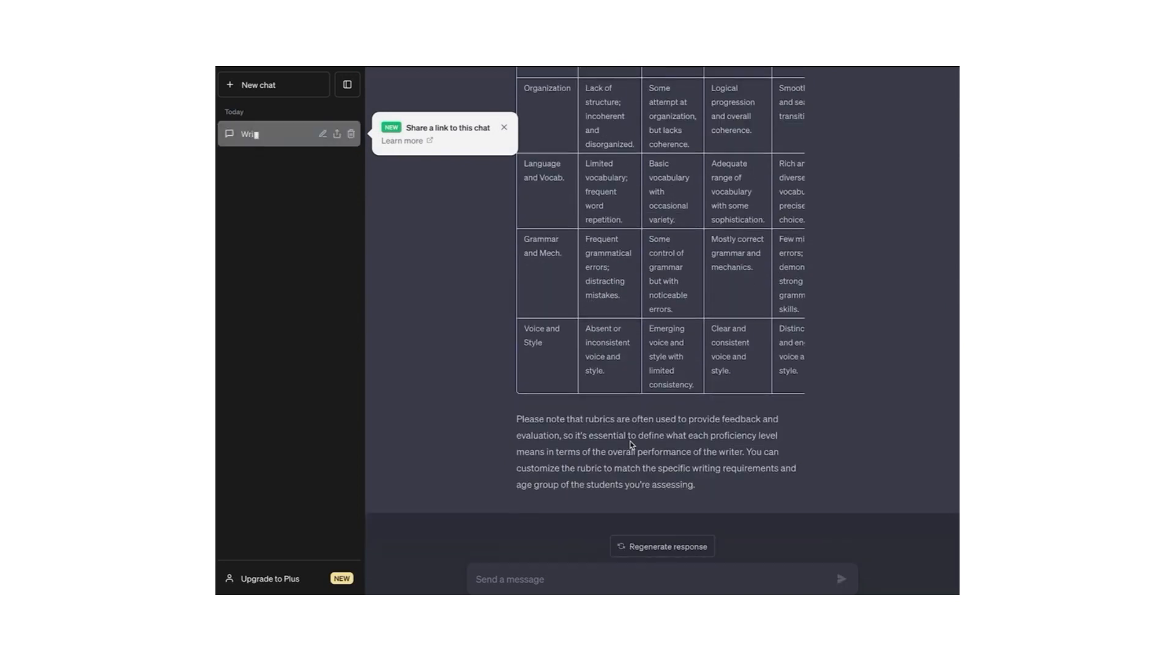
pyautogui.hscroll(3, 599, 364)
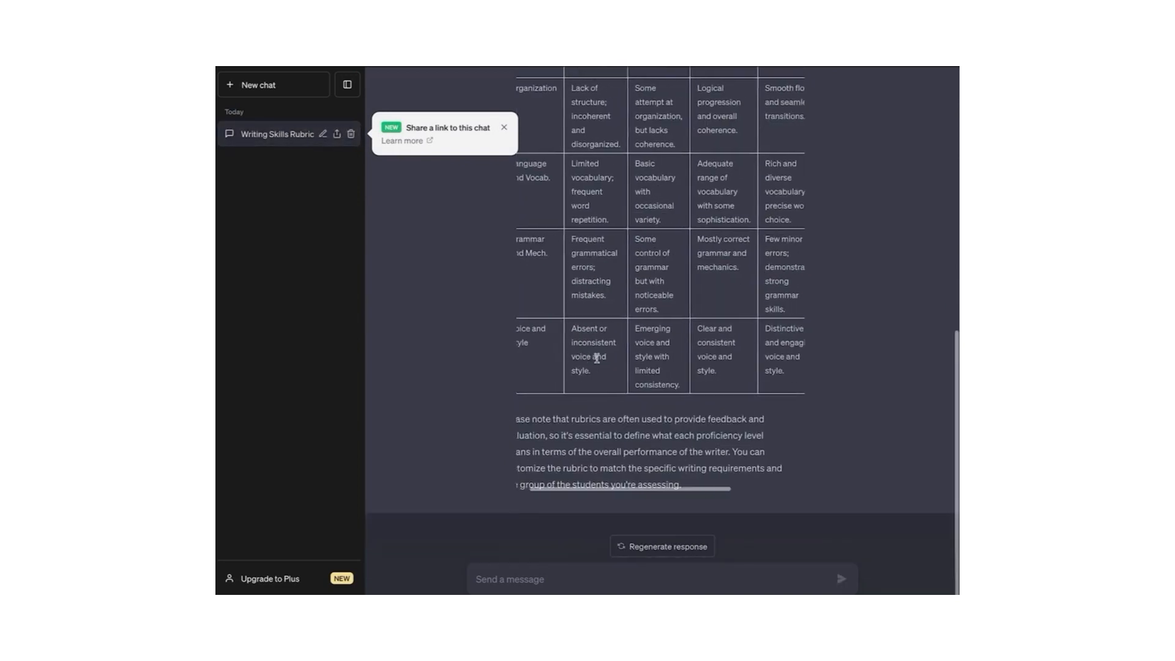
pyautogui.scroll(3, 600, 364)
pyautogui.scroll(3, 599, 364)
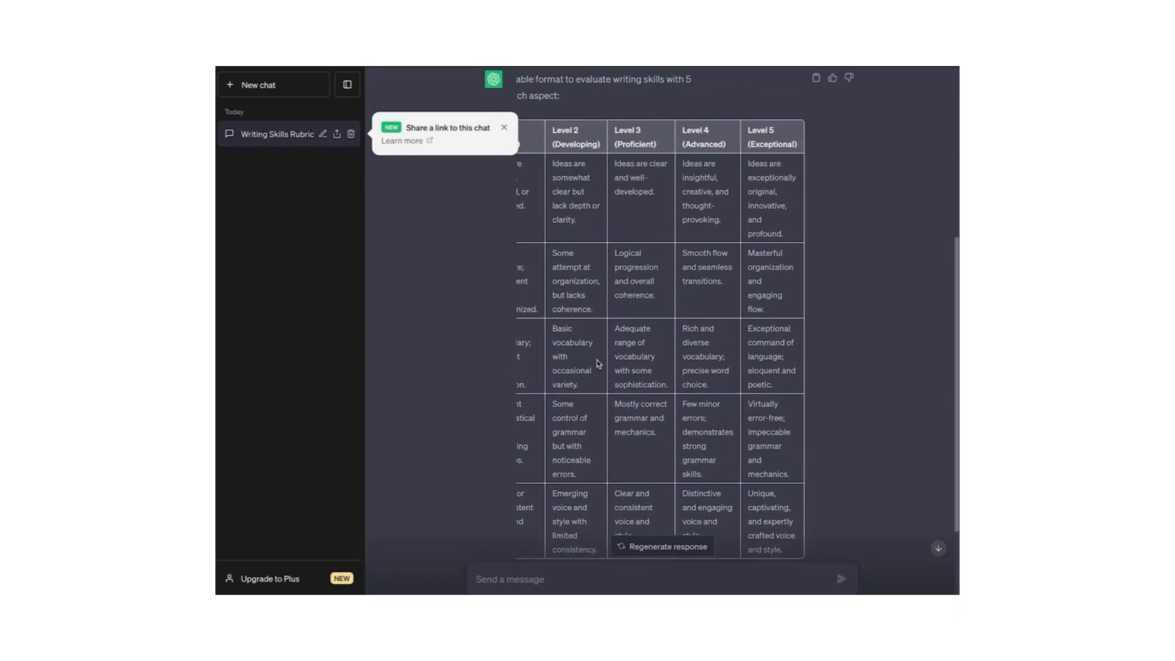
pyautogui.hscroll(-3, 599, 364)
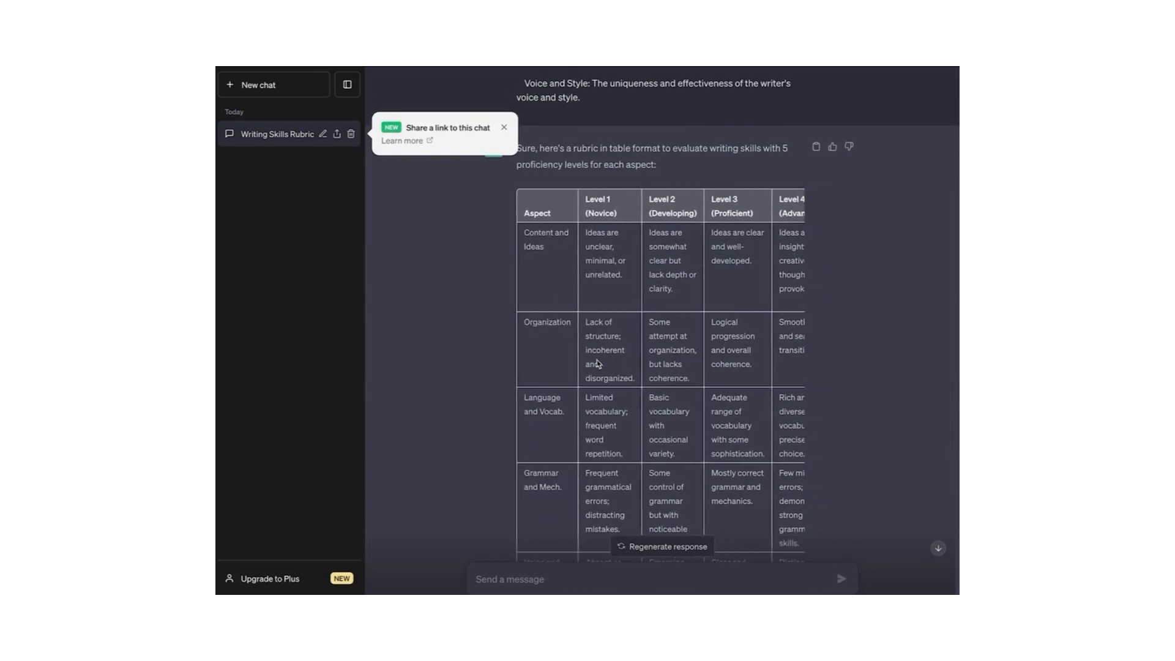
pyautogui.hscroll(2, 597, 359)
pyautogui.hscroll(2, 635, 209)
pyautogui.scroll(-3, 740, 315)
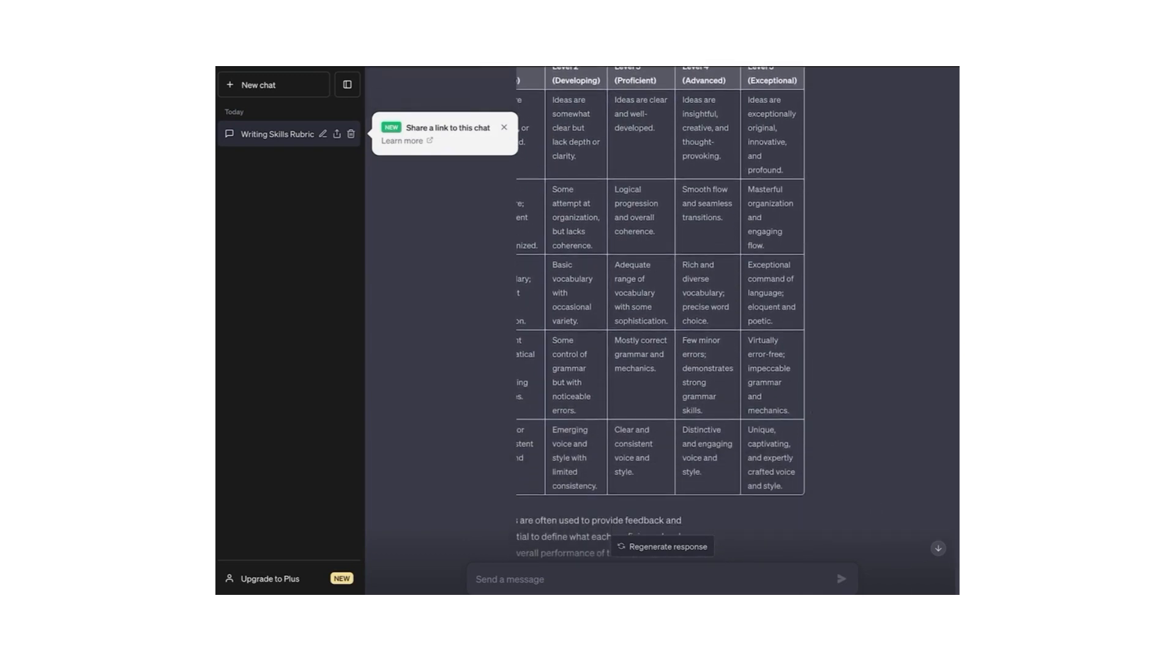
pyautogui.hscroll(-3, 704, 477)
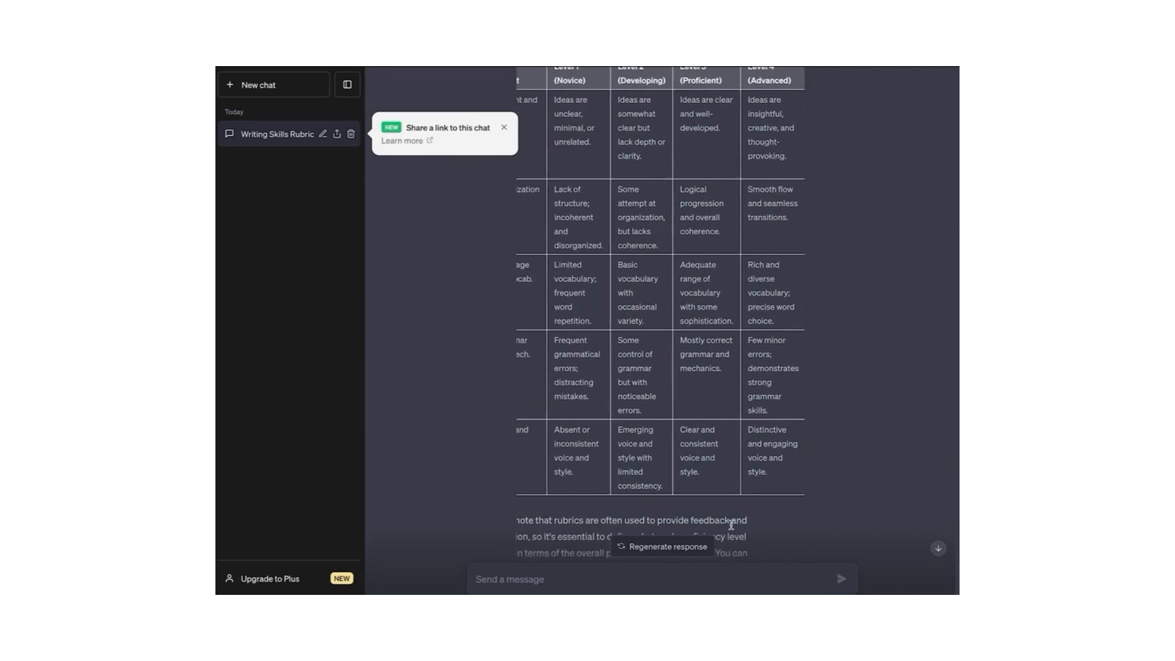
# Step: Regenerate the writing rubric and review the version with aspects as rows and Level 1 (Novice) onward columns
pyautogui.click(673, 547)
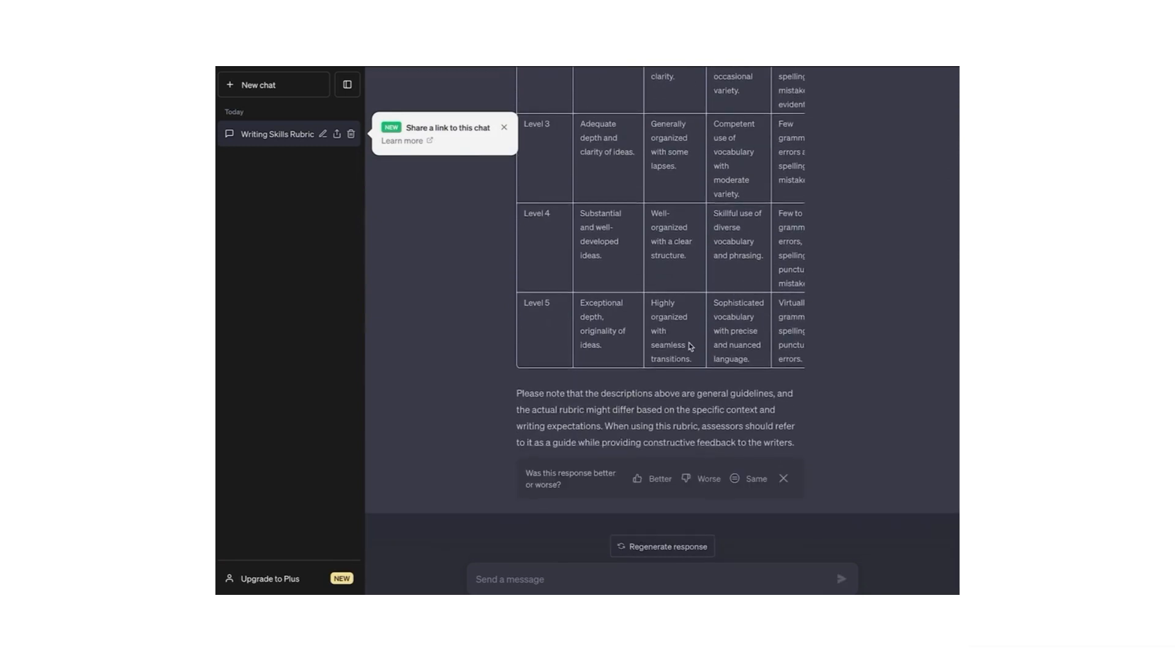
pyautogui.scroll(5, 688, 323)
pyautogui.hscroll(3, 689, 325)
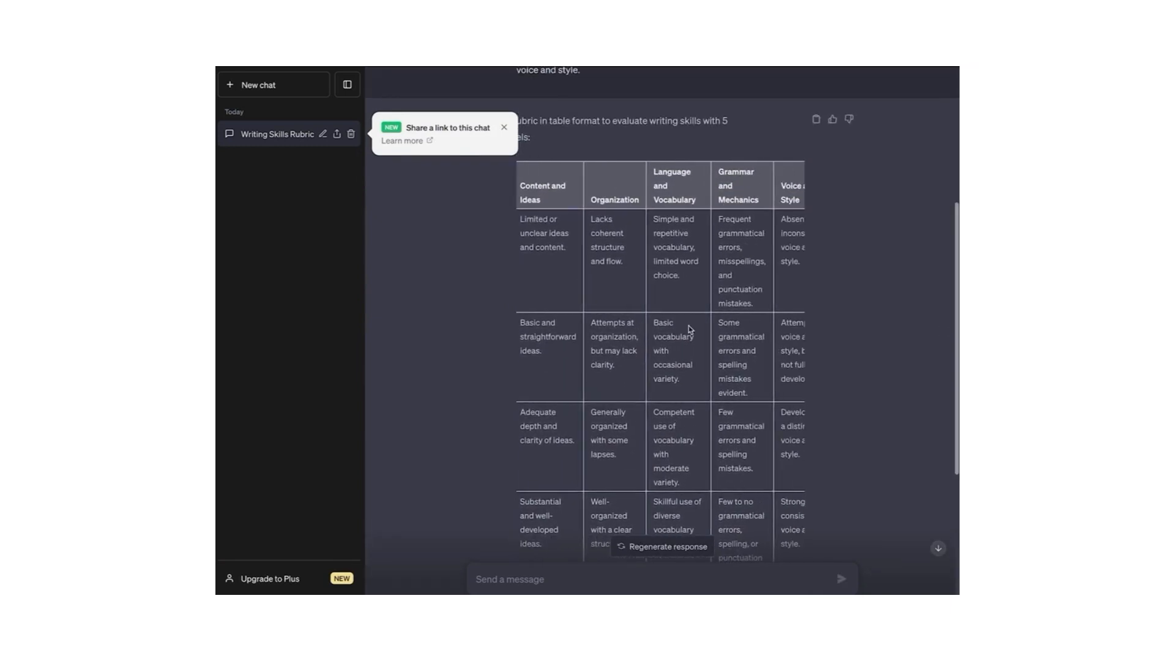
pyautogui.scroll(-1, 689, 327)
pyautogui.hscroll(-4, 690, 329)
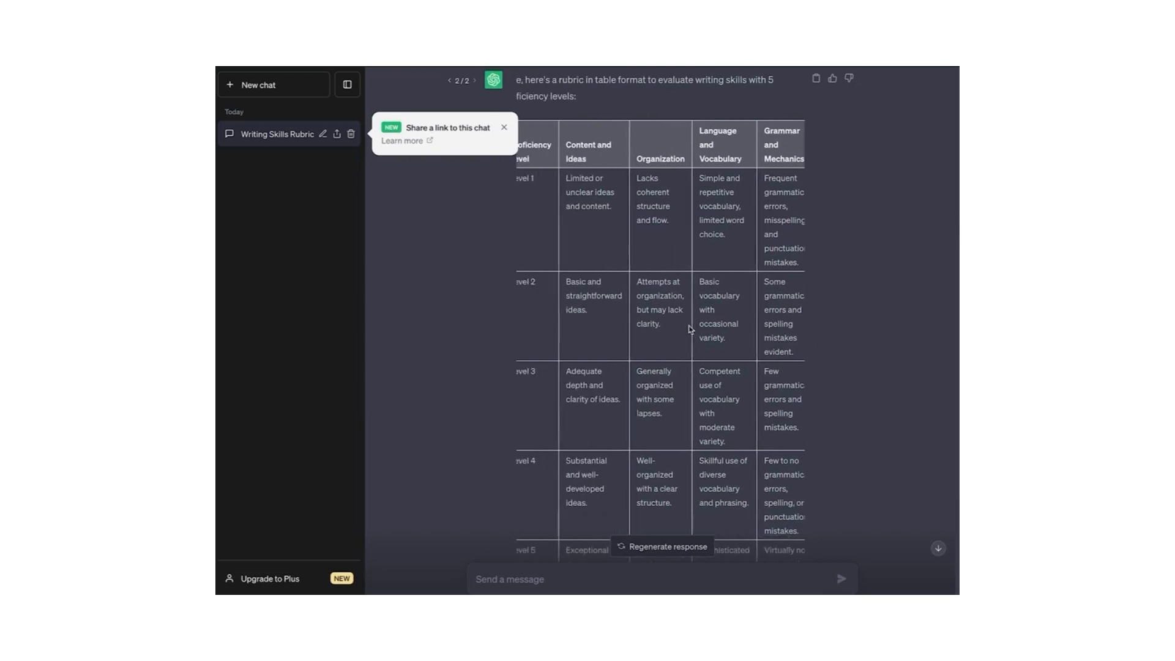
pyautogui.scroll(-2, 681, 336)
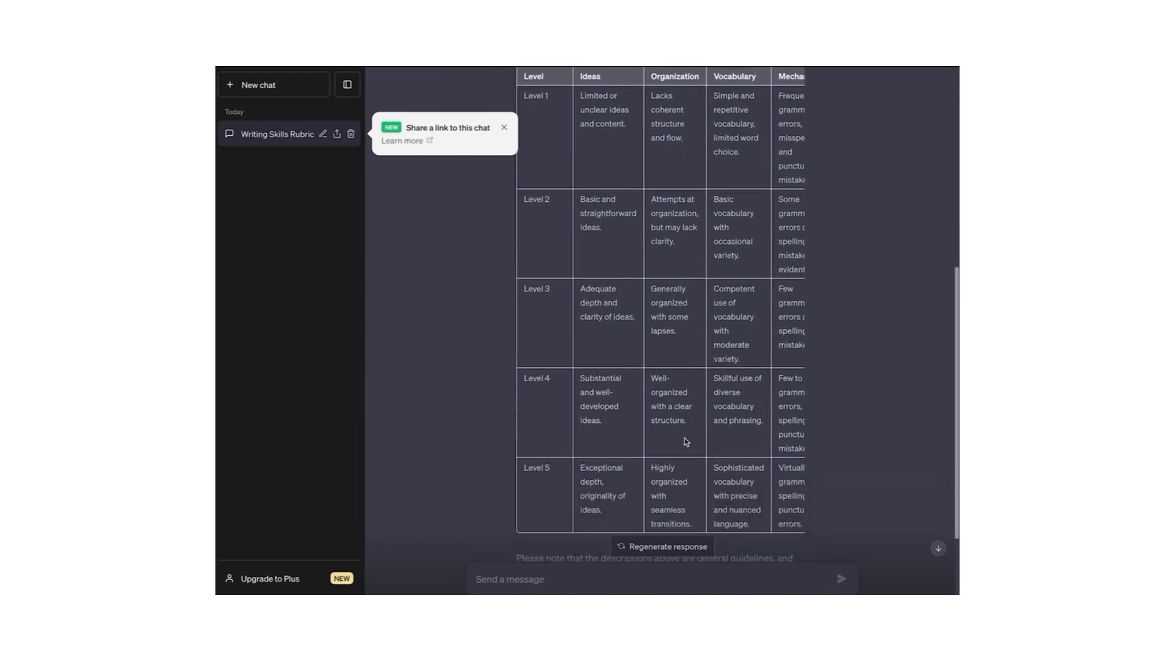
pyautogui.scroll(-3, 686, 441)
pyautogui.hscroll(3, 691, 400)
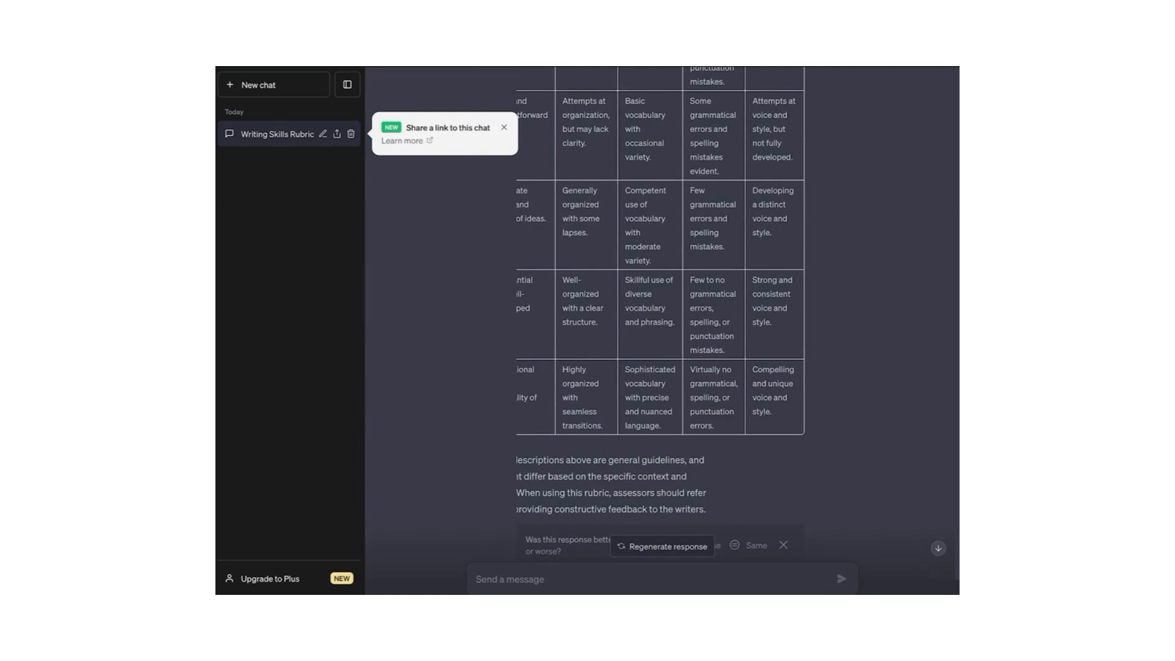
pyautogui.scroll(10, 514, 170)
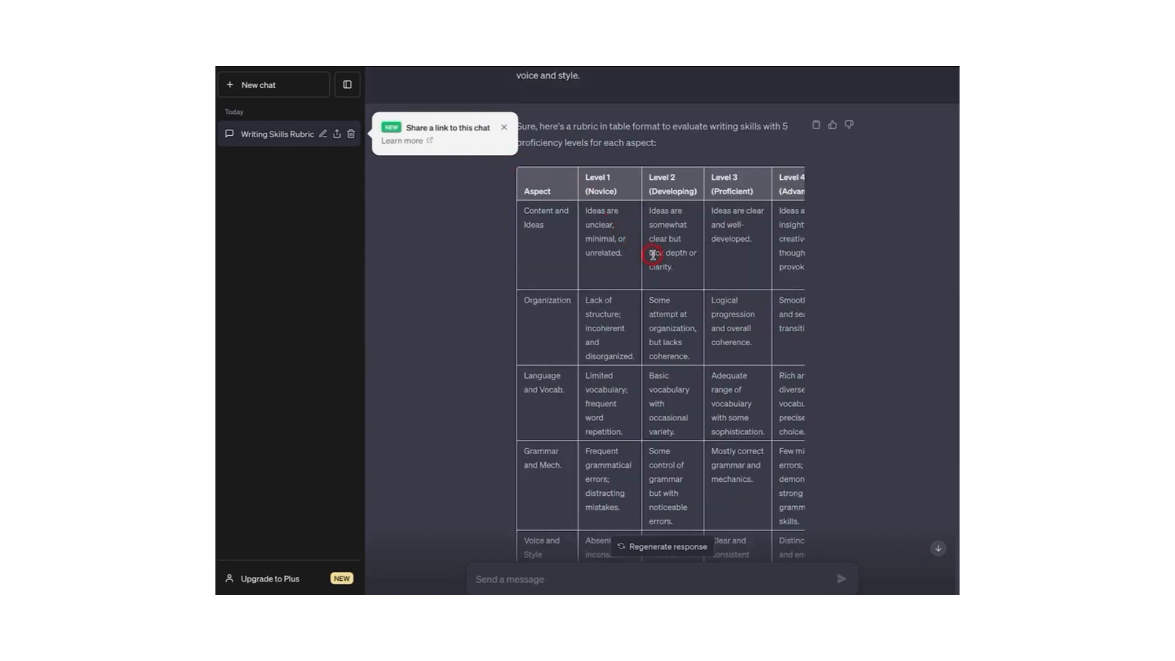
# Step: Copy the writing rubric table from its header down and switch to the blank Excel workbook
pyautogui.moveTo(514, 167); pyautogui.dragTo(687, 418)
pyautogui.rightClick(687, 418)
pyautogui.click(694, 425)
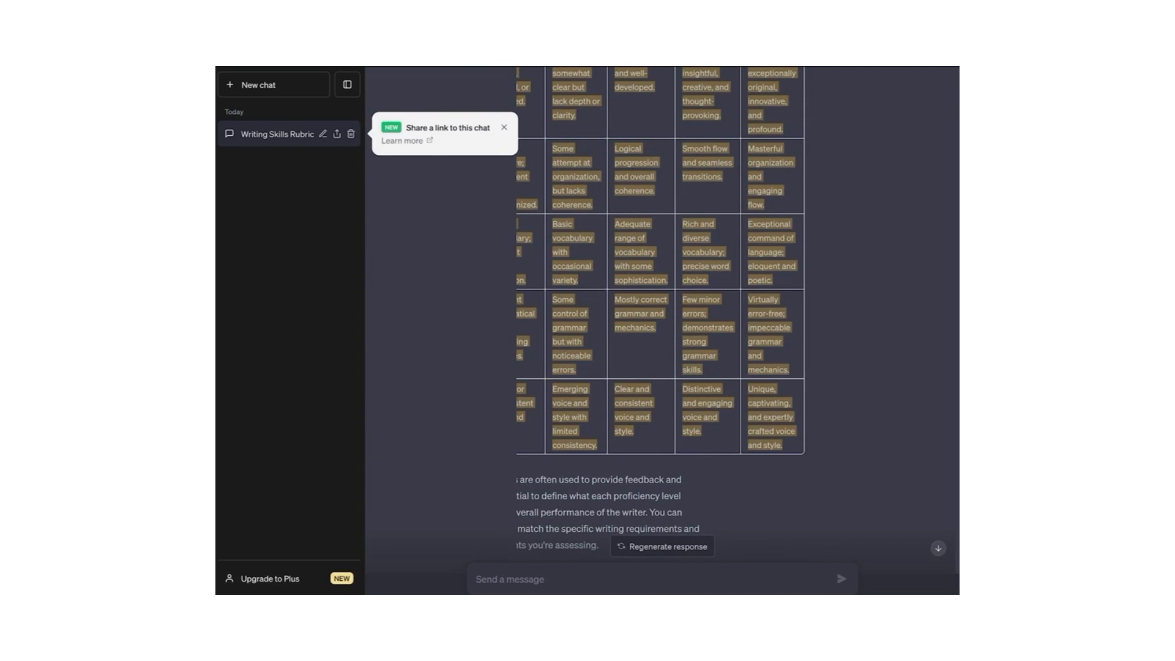
pyautogui.hotkey('alt', 'Tab')
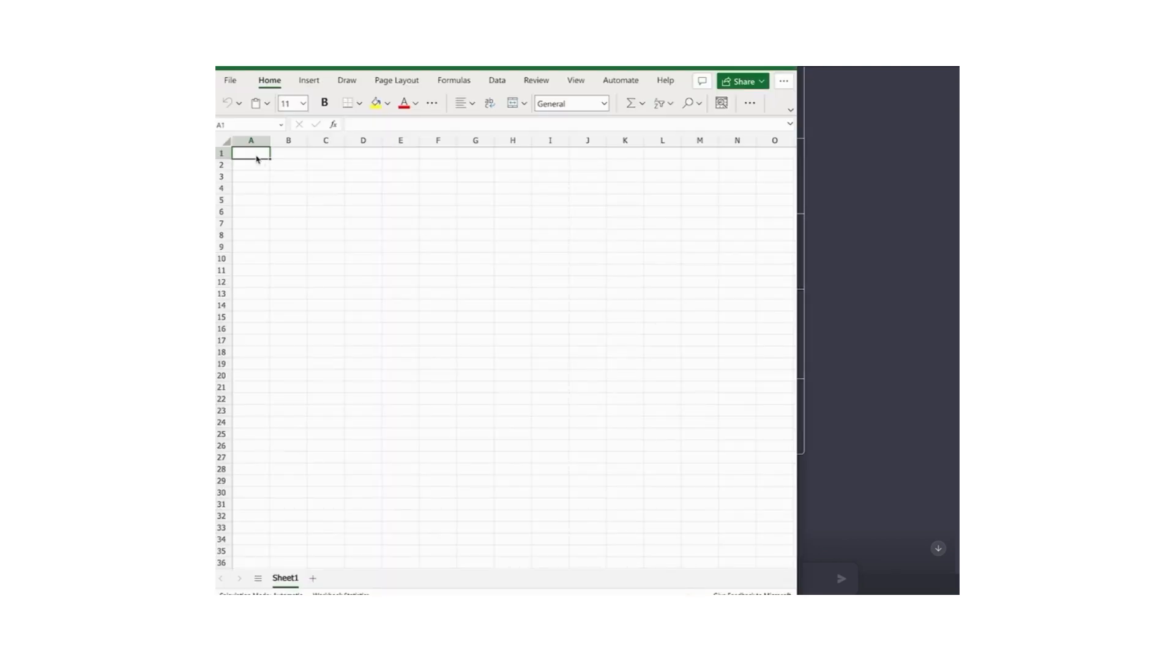
# Step: Paste the rubric at cell A1, widen column A, and wrap the text in its cells
pyautogui.rightClick(257, 159)
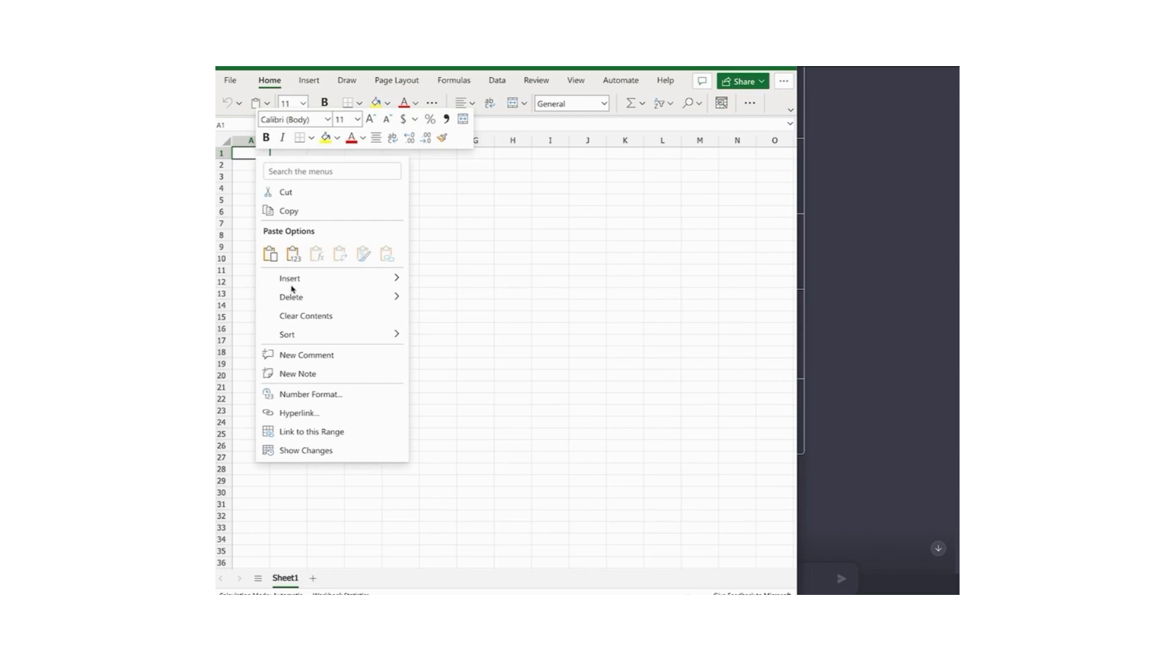
pyautogui.press('Escape')
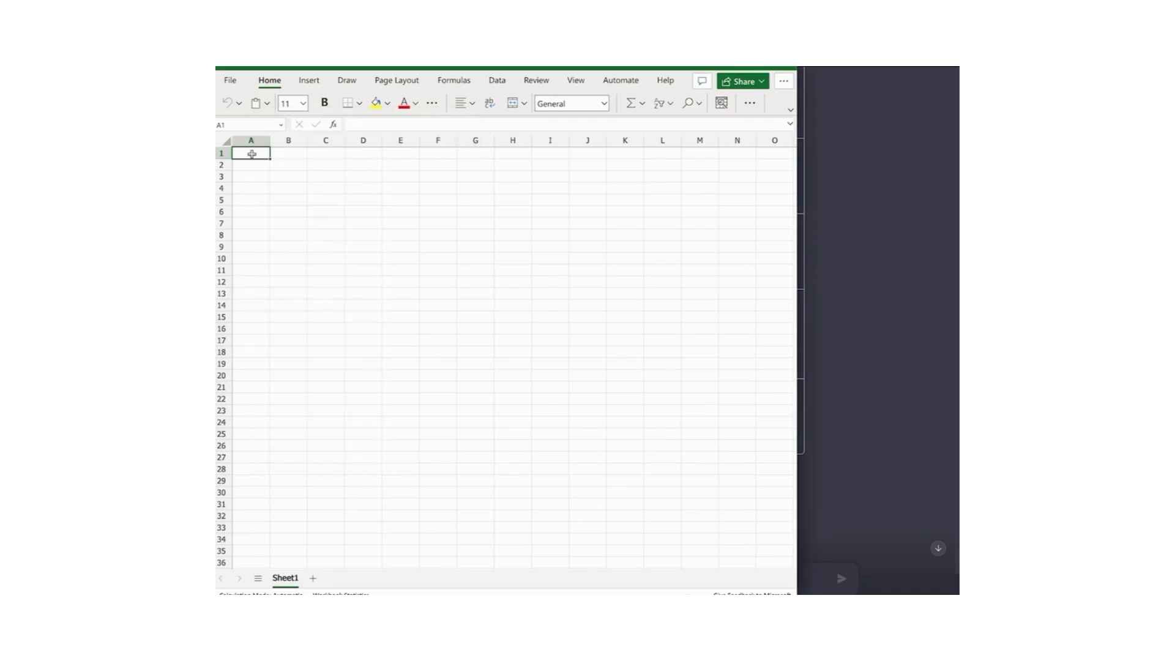
pyautogui.hotkey('ctrl', 'v')
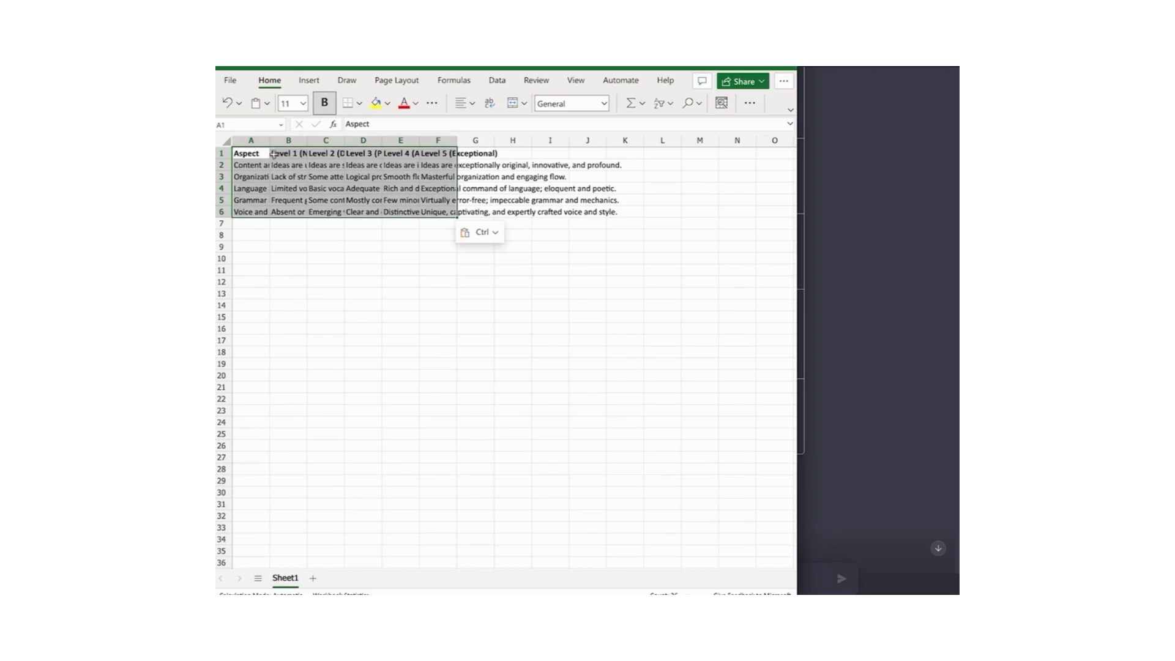
pyautogui.moveTo(270, 140); pyautogui.dragTo(294, 140)
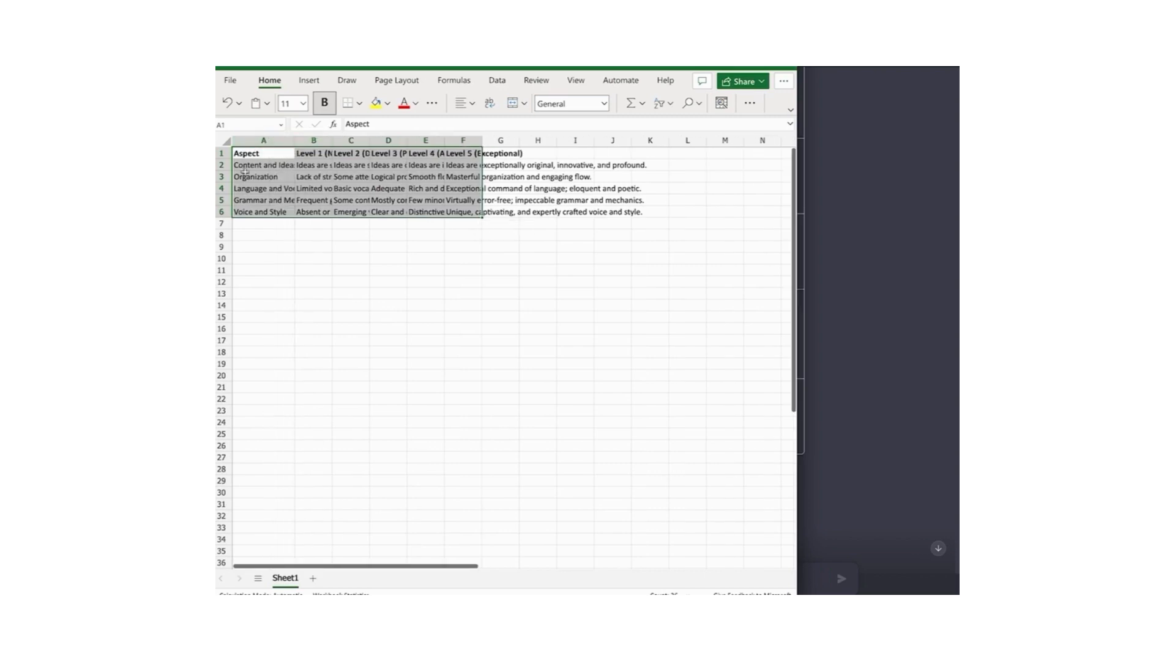
pyautogui.moveTo(227, 170); pyautogui.dragTo(227, 192)
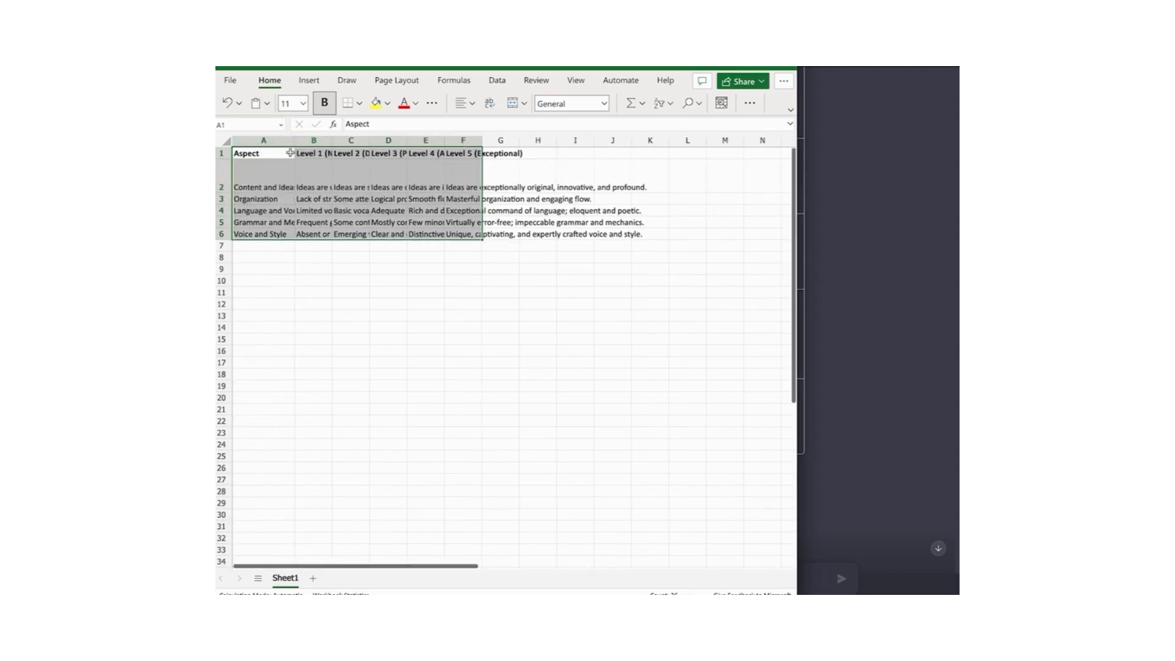
pyautogui.click(489, 102)
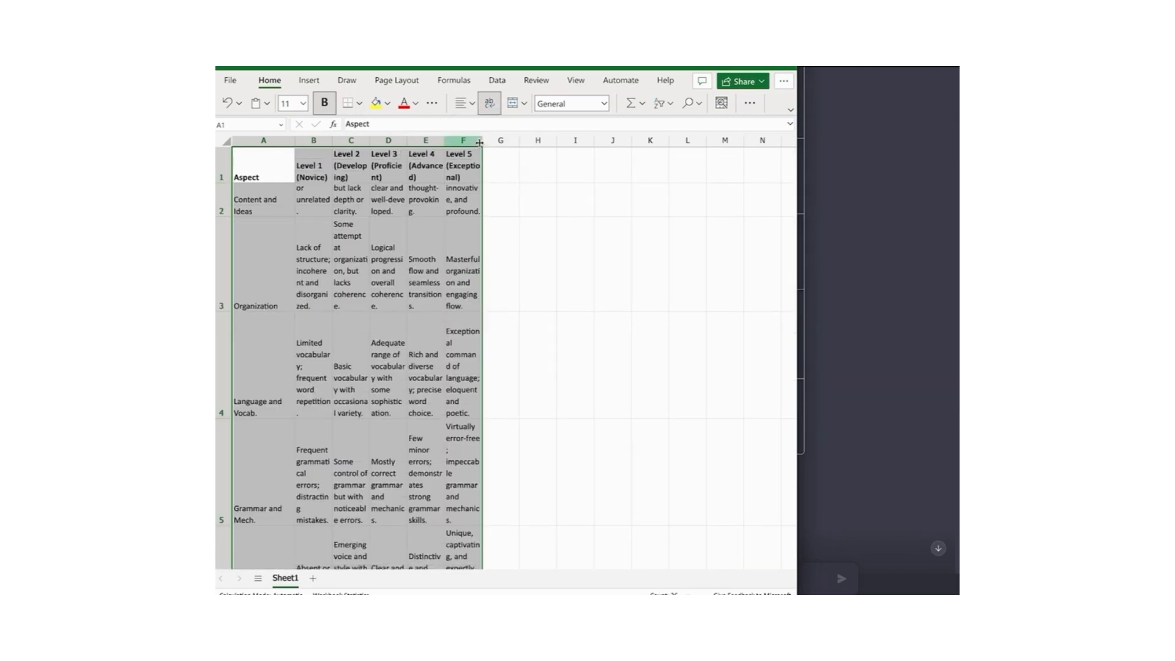
# Step: Widen columns D, E and F and fit rows 3 and 4 to their text
pyautogui.moveTo(483, 140); pyautogui.dragTo(535, 141)
pyautogui.moveTo(444, 140); pyautogui.dragTo(489, 140)
pyautogui.moveTo(408, 140); pyautogui.dragTo(354, 139)
pyautogui.click(280, 157)
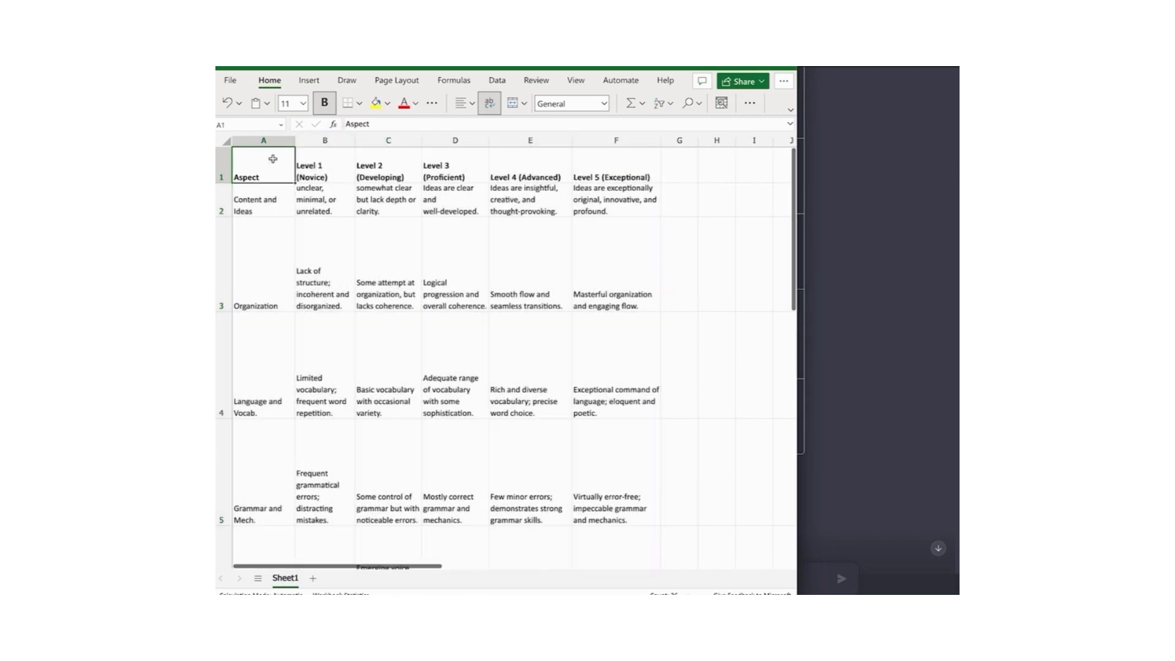
pyautogui.doubleClick(309, 284)
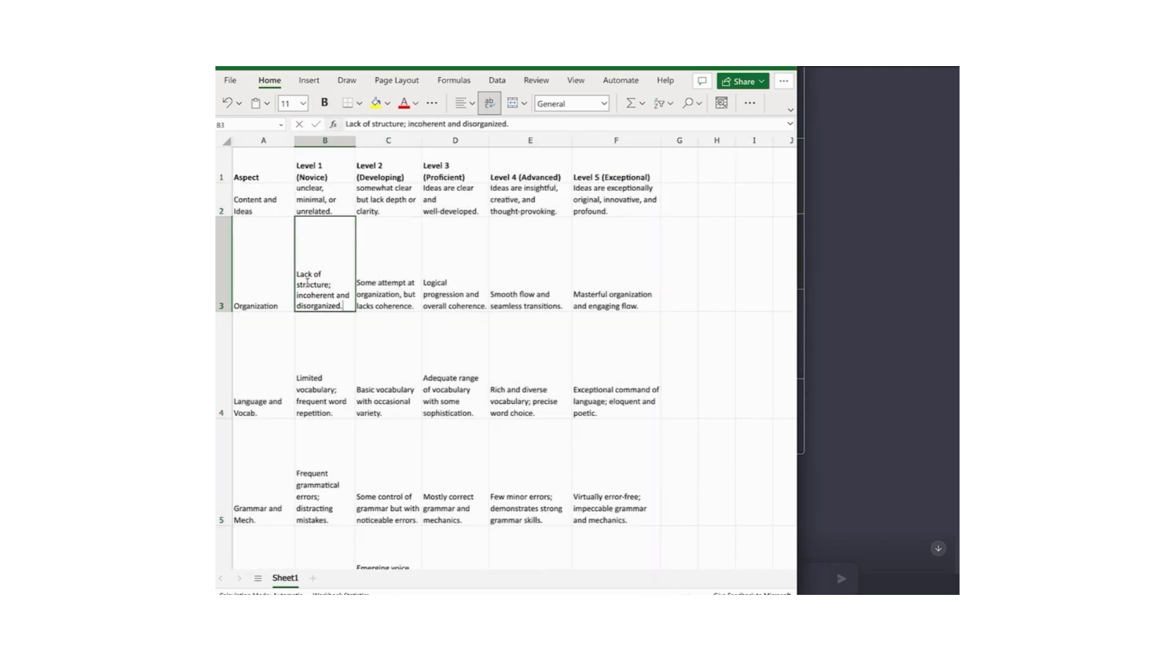
pyautogui.doubleClick(395, 285)
pyautogui.click(472, 301)
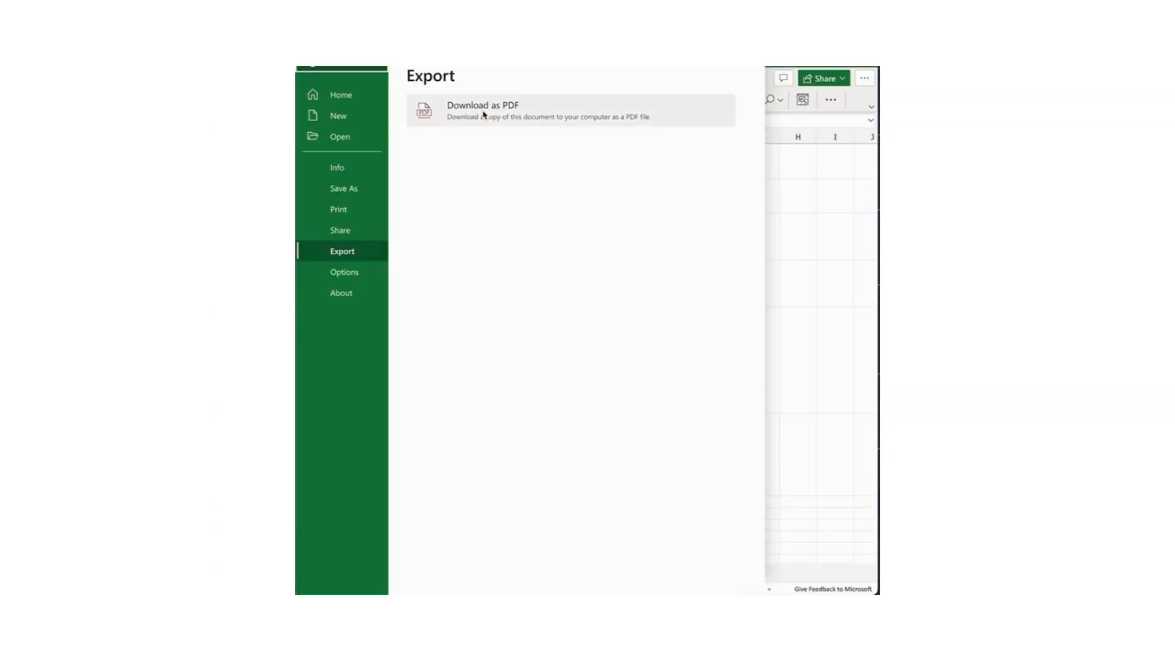
# Step: Download the rubric as a black-and-white PDF with gridlines and no row and column headings
pyautogui.click(483, 115)
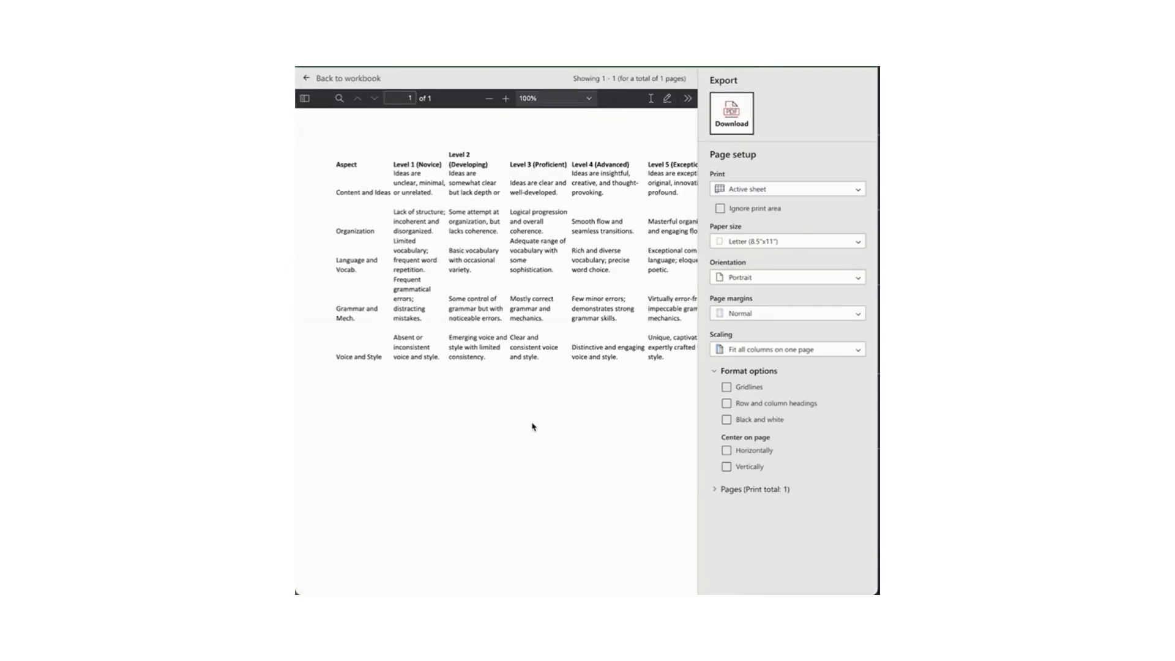
pyautogui.click(727, 386)
pyautogui.click(727, 404)
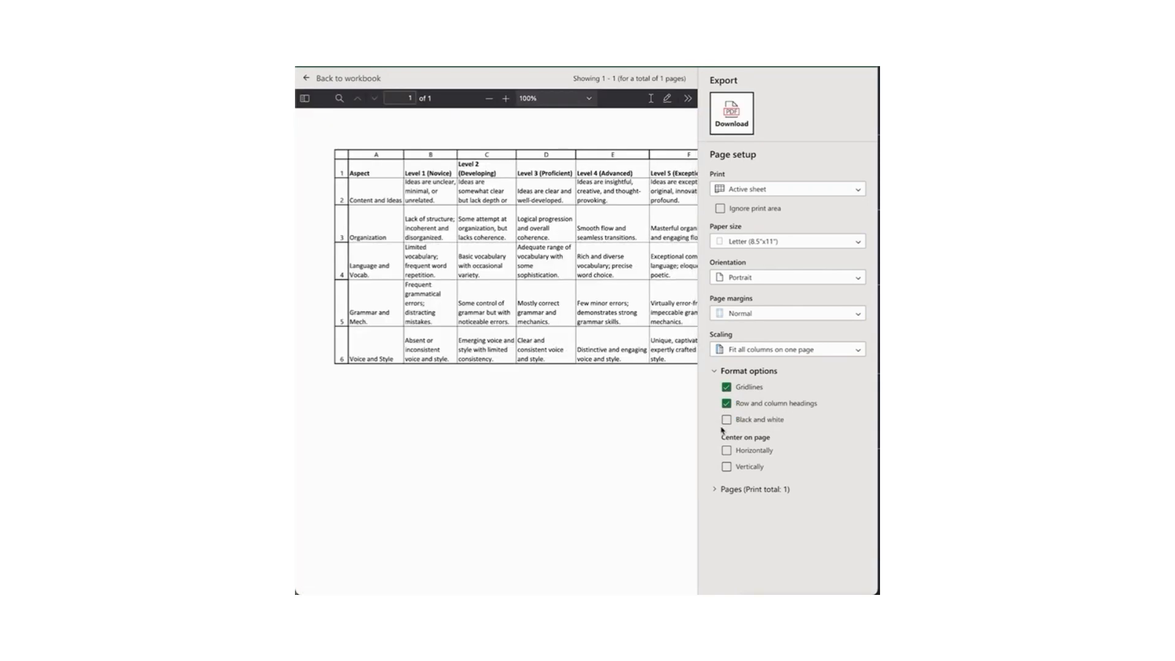
pyautogui.click(727, 420)
pyautogui.click(727, 404)
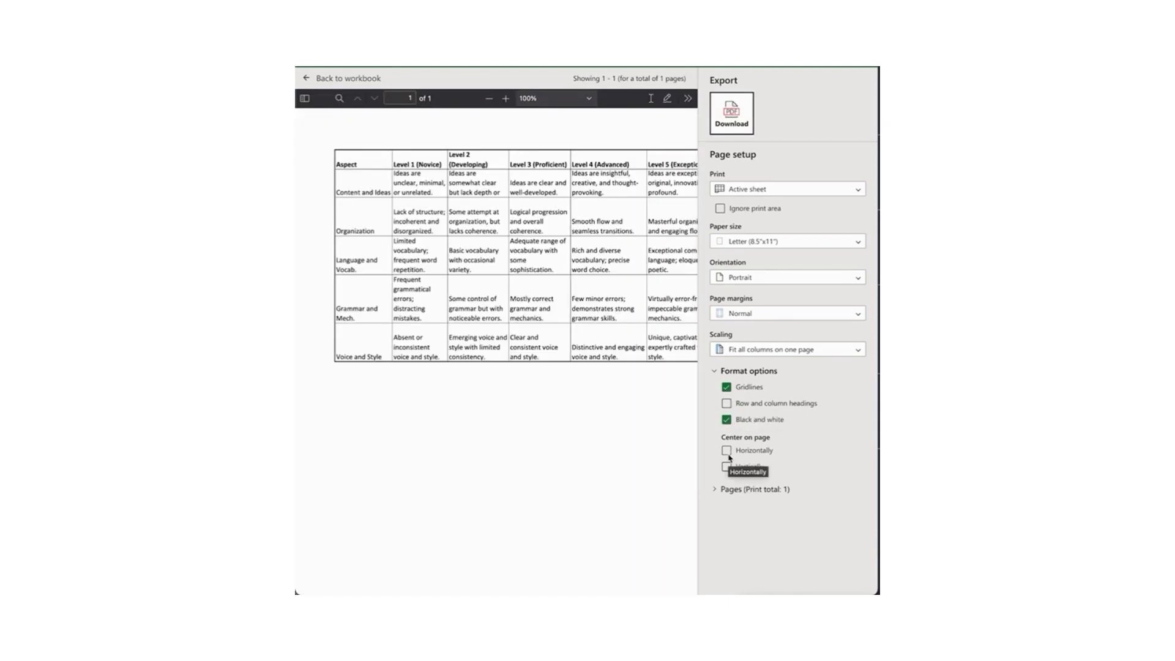
pyautogui.click(730, 126)
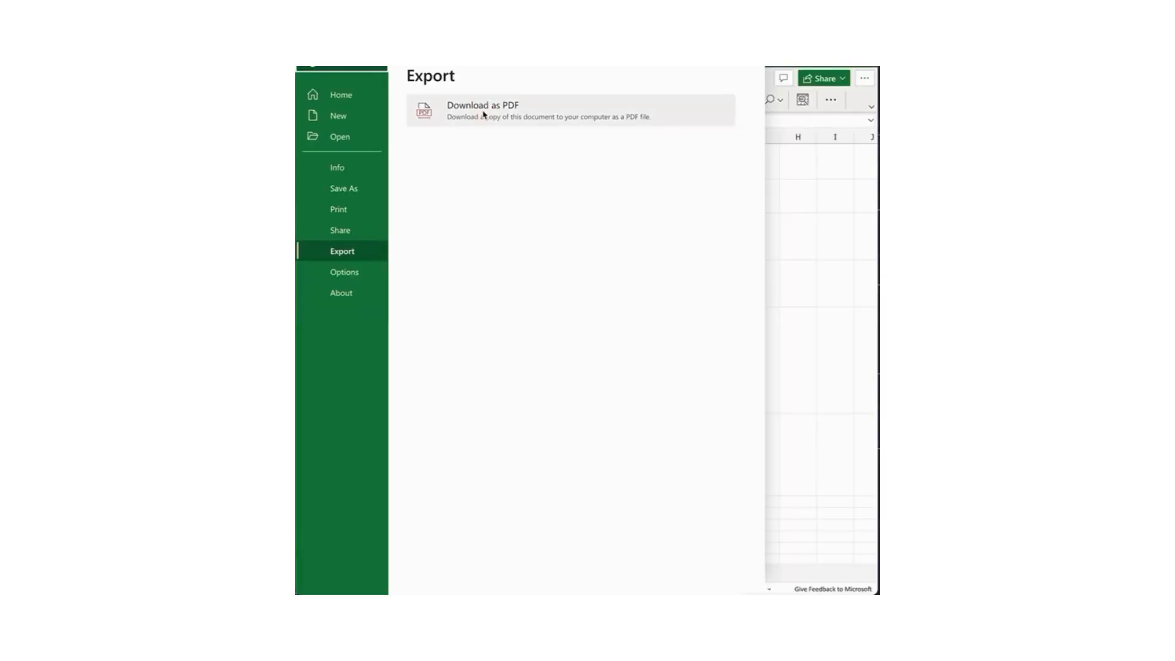
pyautogui.click(484, 114)
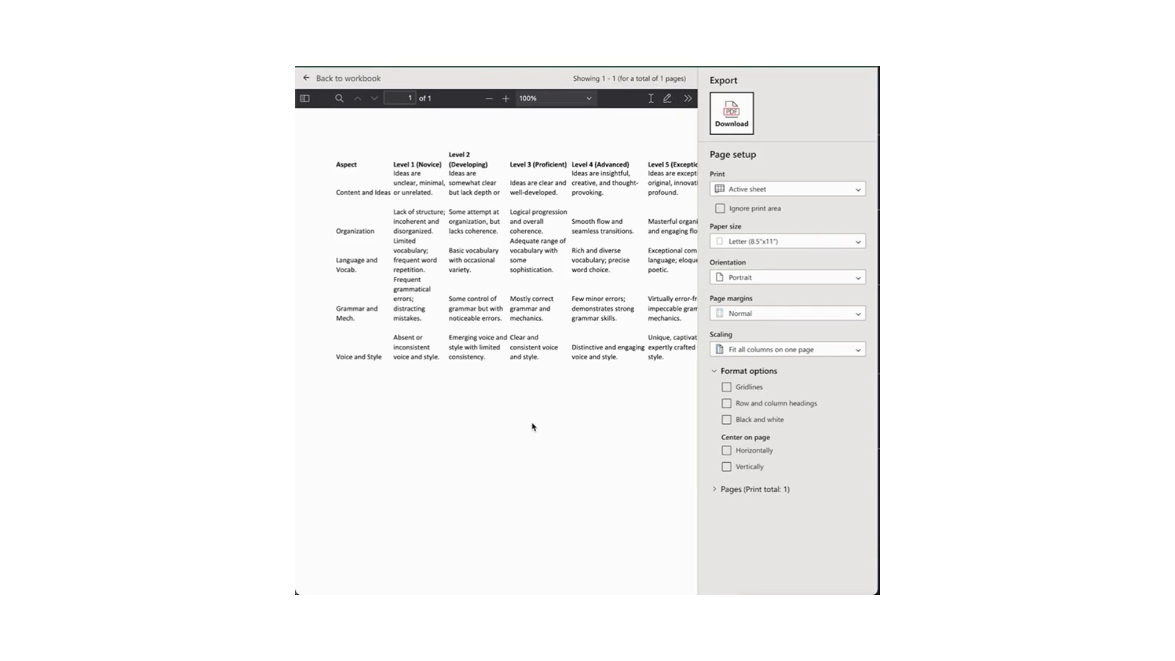
pyautogui.click(726, 388)
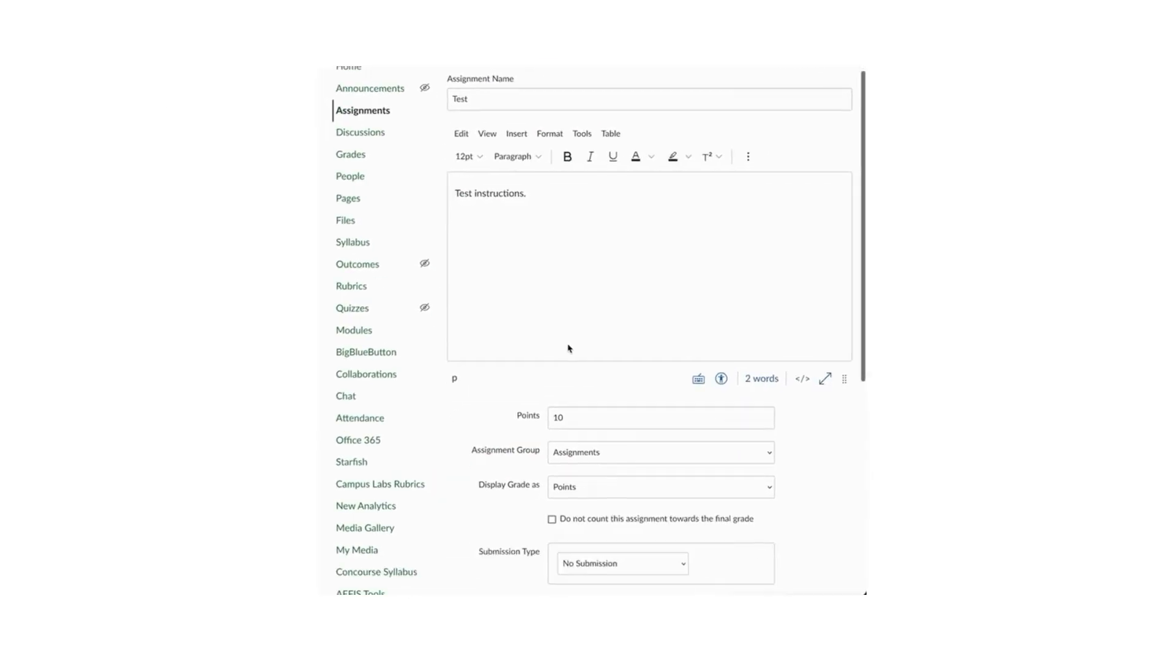
# Step: Set the Test assignment to 10 points with online submission by file uploads
pyautogui.scroll(-1, 566, 367)
pyautogui.click(562, 383)
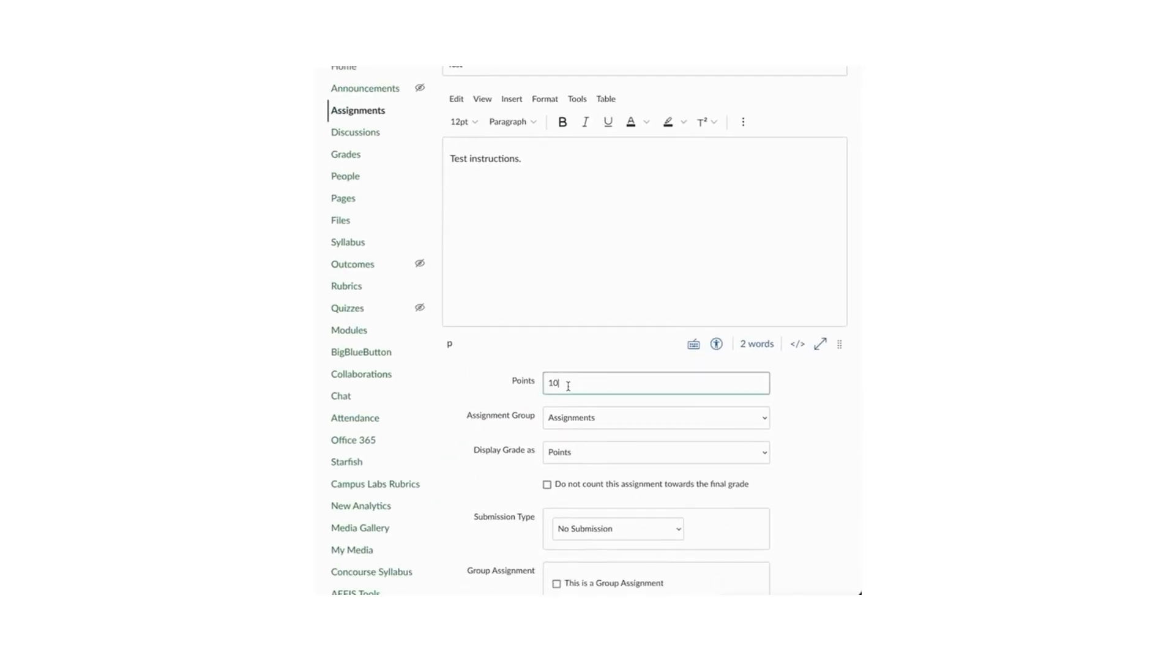
pyautogui.scroll(-2, 596, 383)
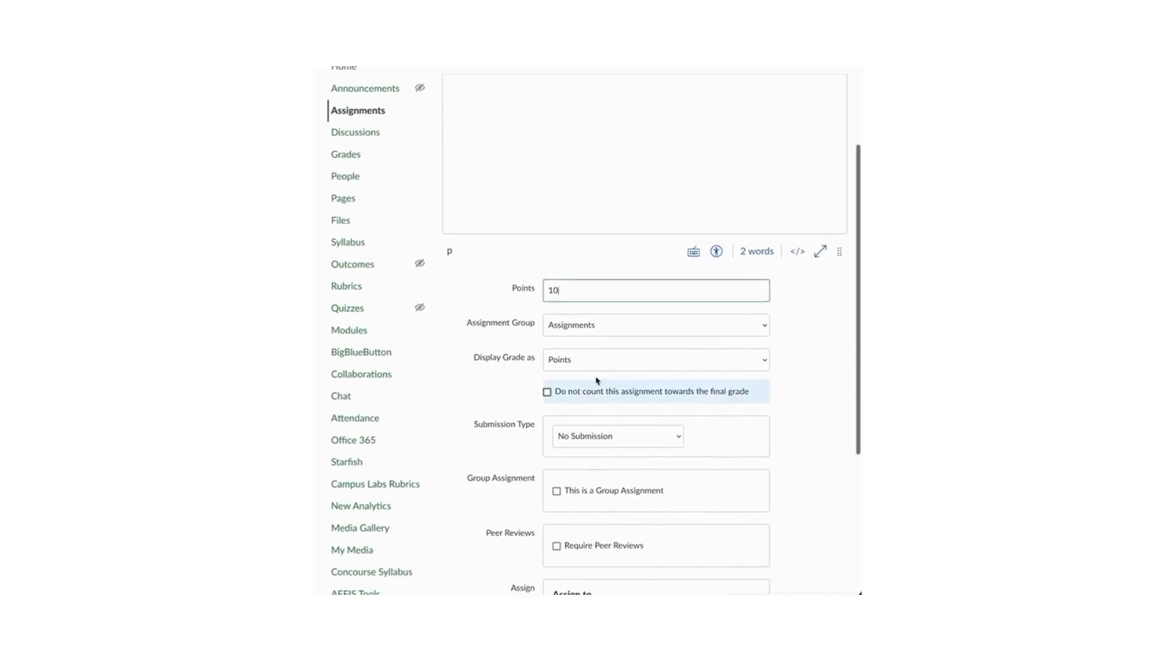
pyautogui.click(600, 429)
pyautogui.click(594, 441)
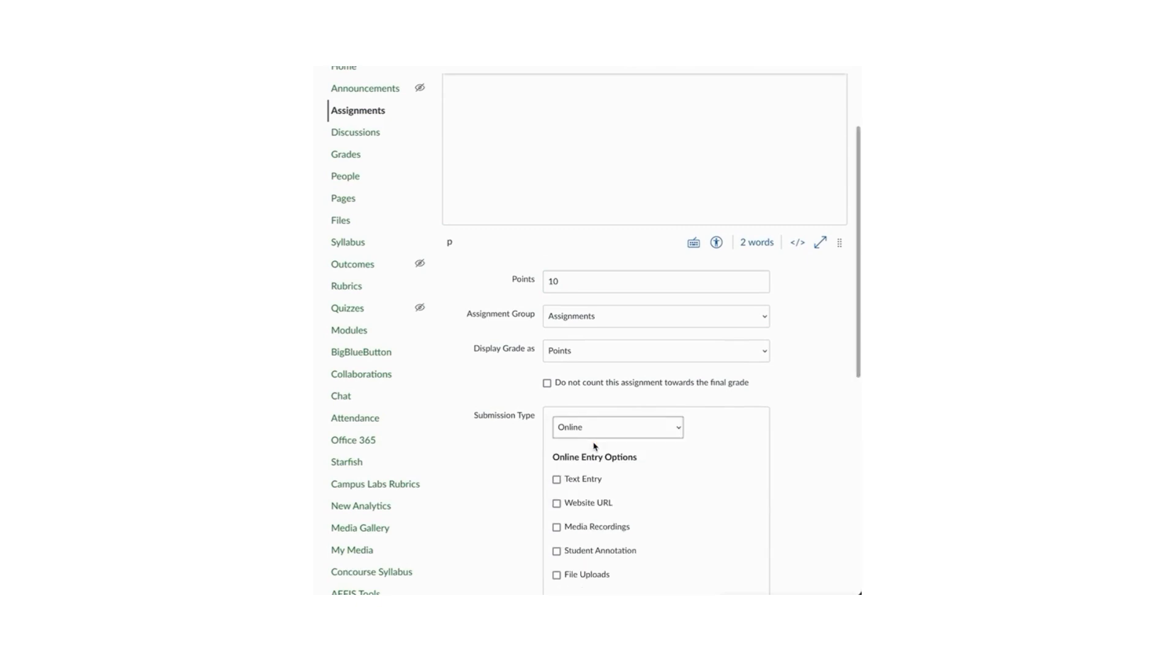
pyautogui.scroll(-3, 592, 429)
pyautogui.click(566, 398)
# Step: Save the assignment and start a new rubric for it
pyautogui.scroll(-2, 498, 392)
pyautogui.scroll(-3, 498, 392)
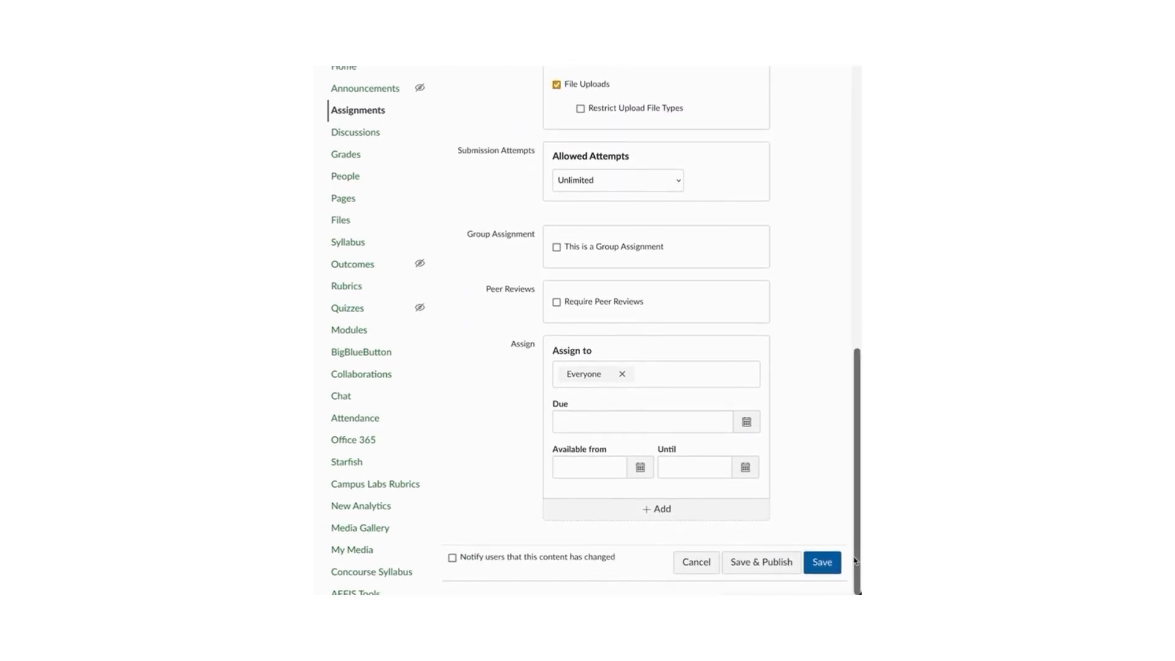
pyautogui.click(821, 563)
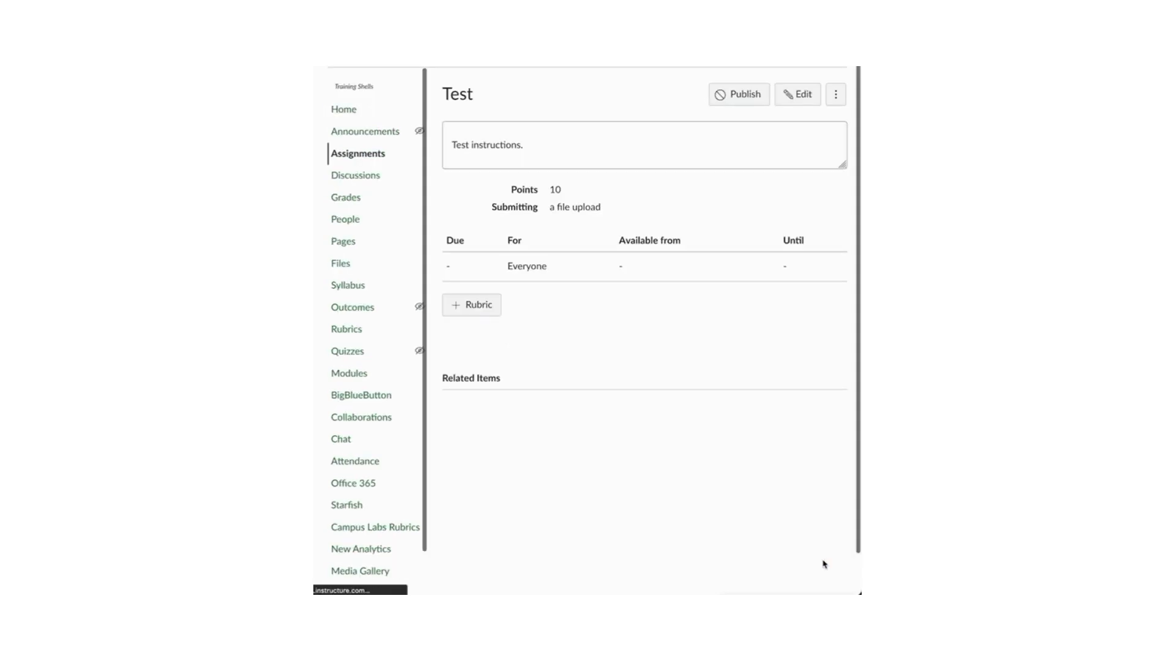
pyautogui.click(460, 307)
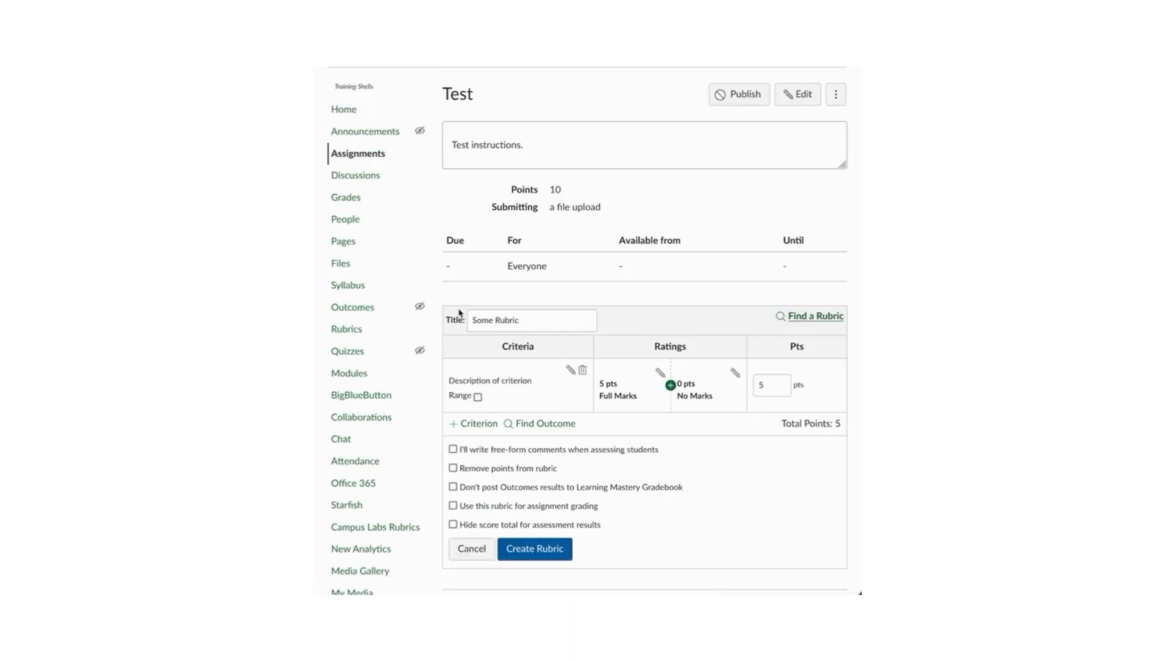
# Step: Add a 'Content and Ideas' criterion, bringing the rubric total to 10 points
pyautogui.scroll(-1, 532, 396)
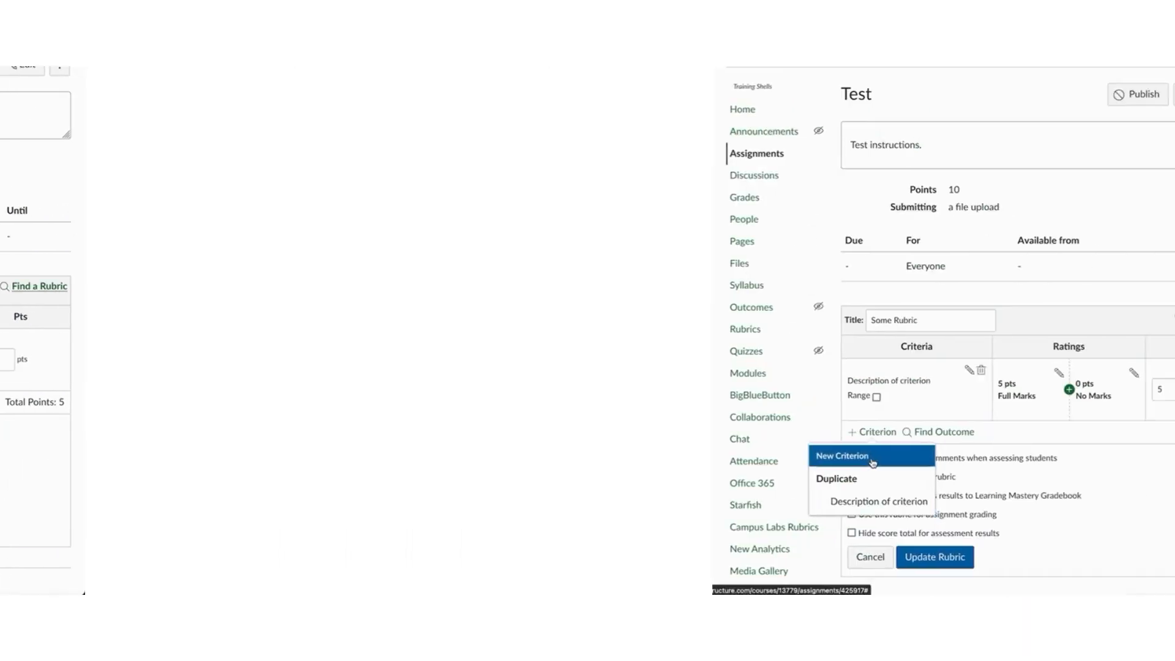
pyautogui.click(483, 456)
pyautogui.click(489, 297)
pyautogui.write('Content and Ideas')
pyautogui.click(621, 435)
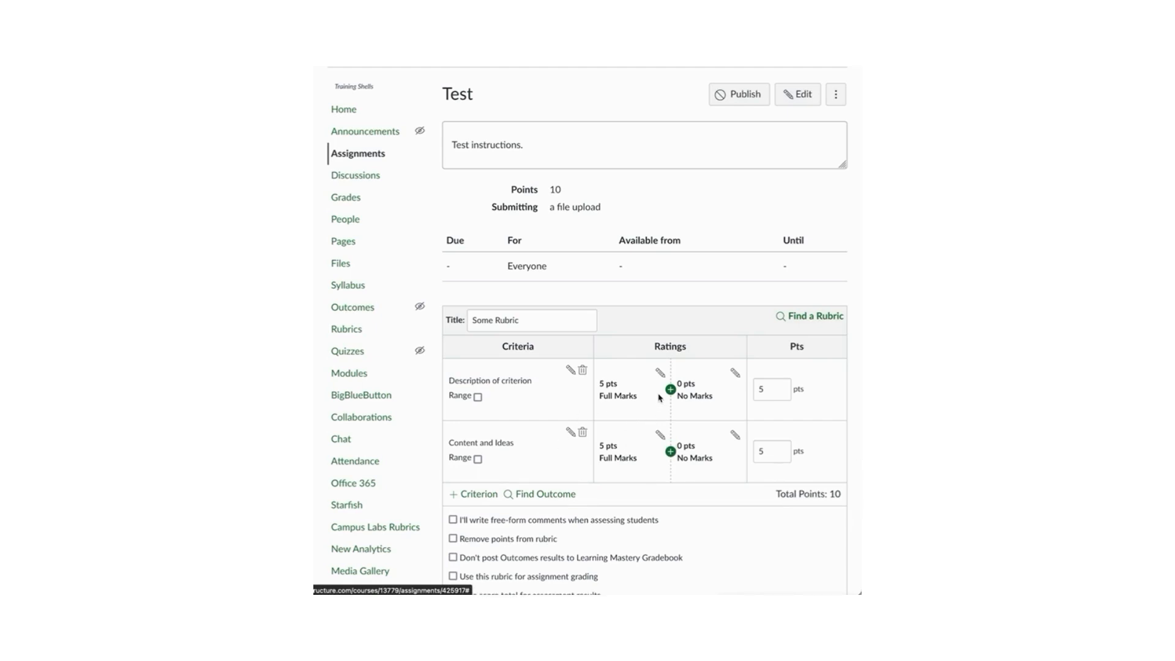
# Step: Give the first criterion's Full Marks rating the Level 5 descriptor copied from the rubric PDF
pyautogui.click(660, 371)
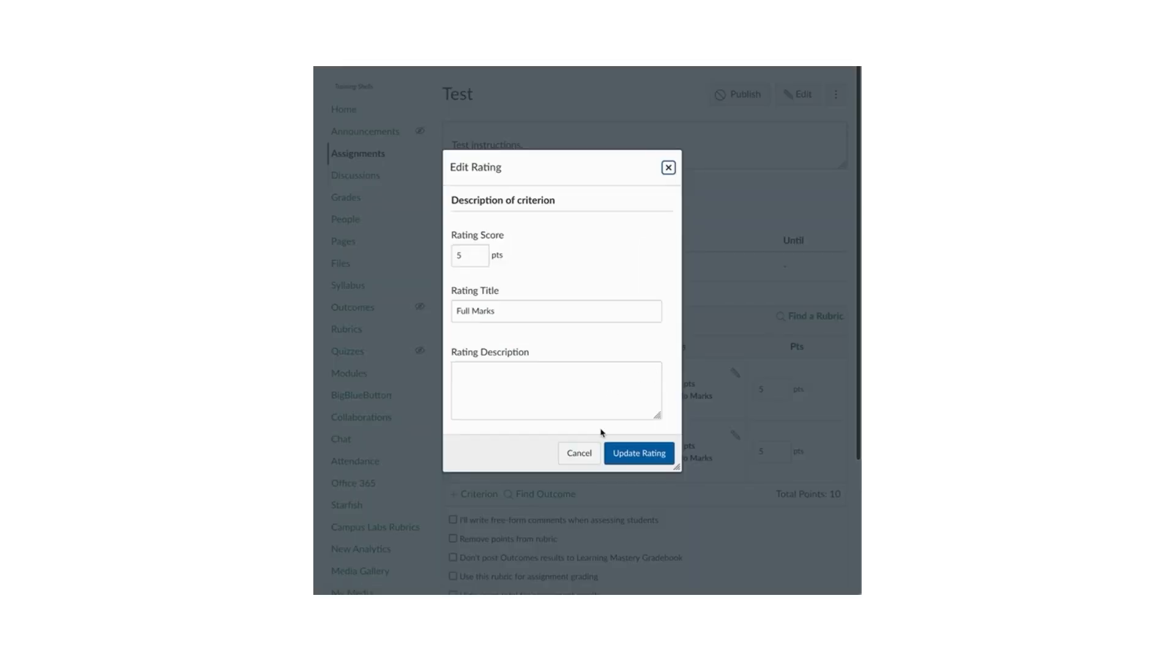
pyautogui.press('super+Tab')
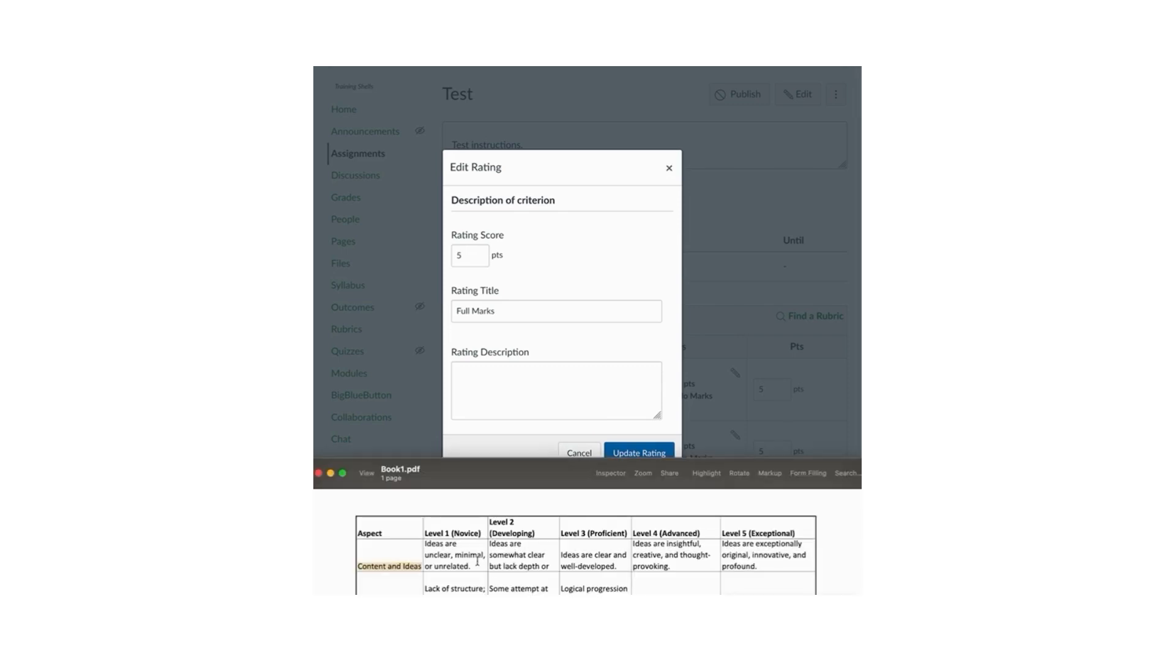
pyautogui.moveTo(761, 566); pyautogui.dragTo(724, 544)
pyautogui.press('super+c')
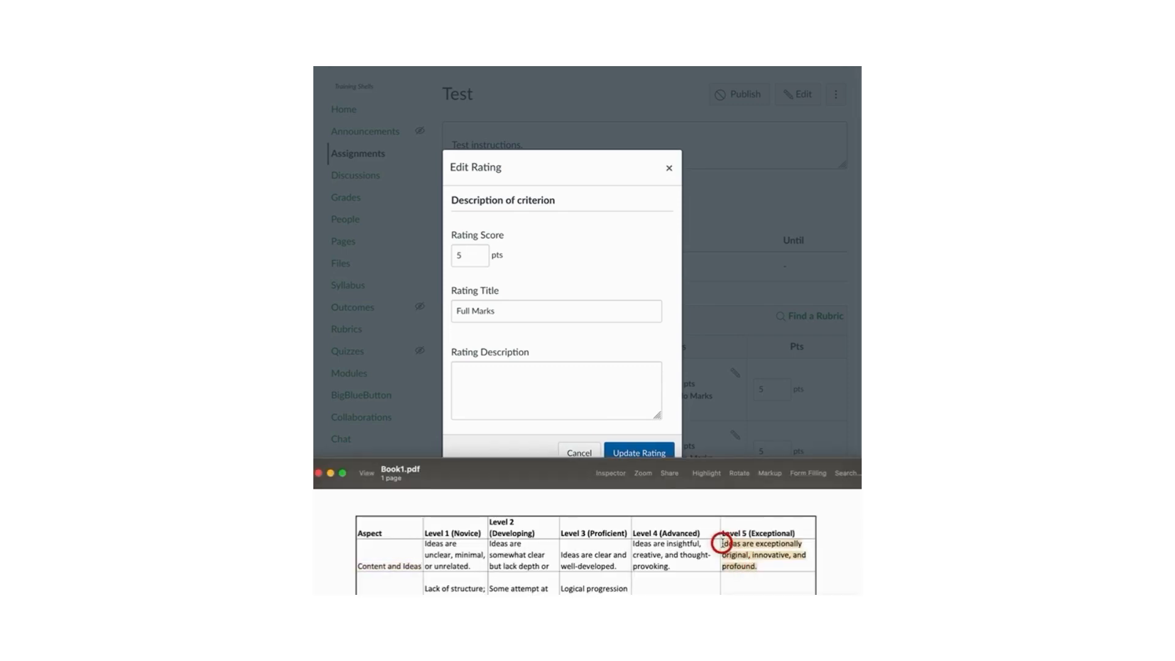
pyautogui.click(514, 400)
pyautogui.press('super+v')
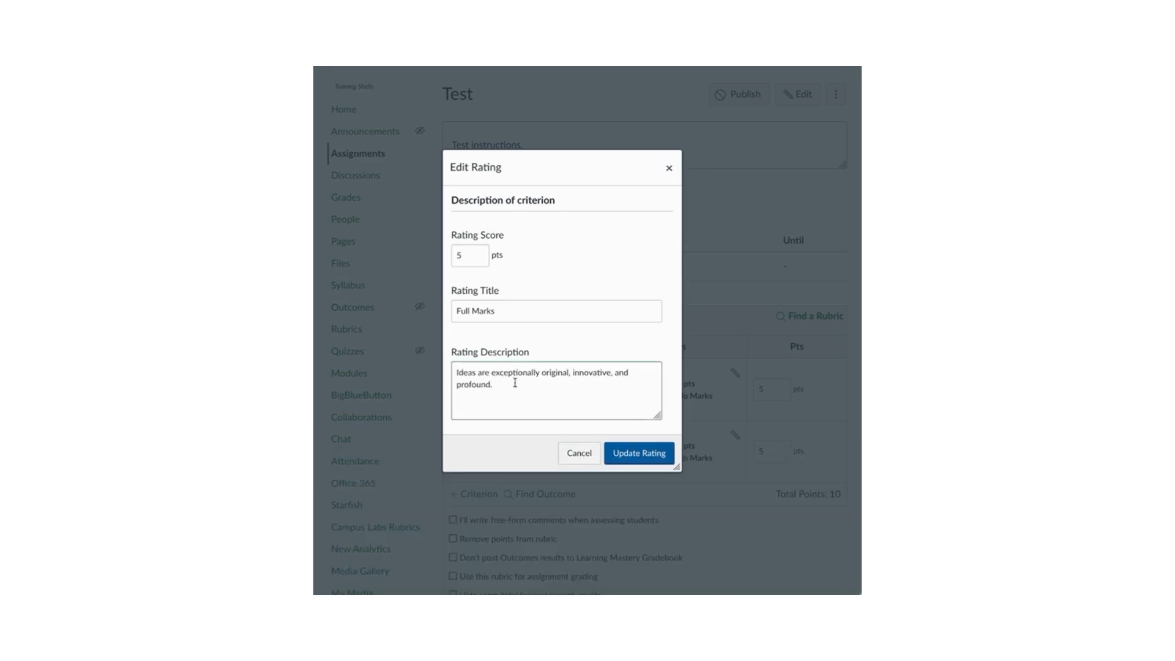
pyautogui.click(624, 456)
# Step: Add a 4-point Advanced rating carrying the Level 4 descriptor from the PDF
pyautogui.click(736, 403)
pyautogui.doubleClick(466, 275)
pyautogui.write('4')
pyautogui.press('super+Tab')
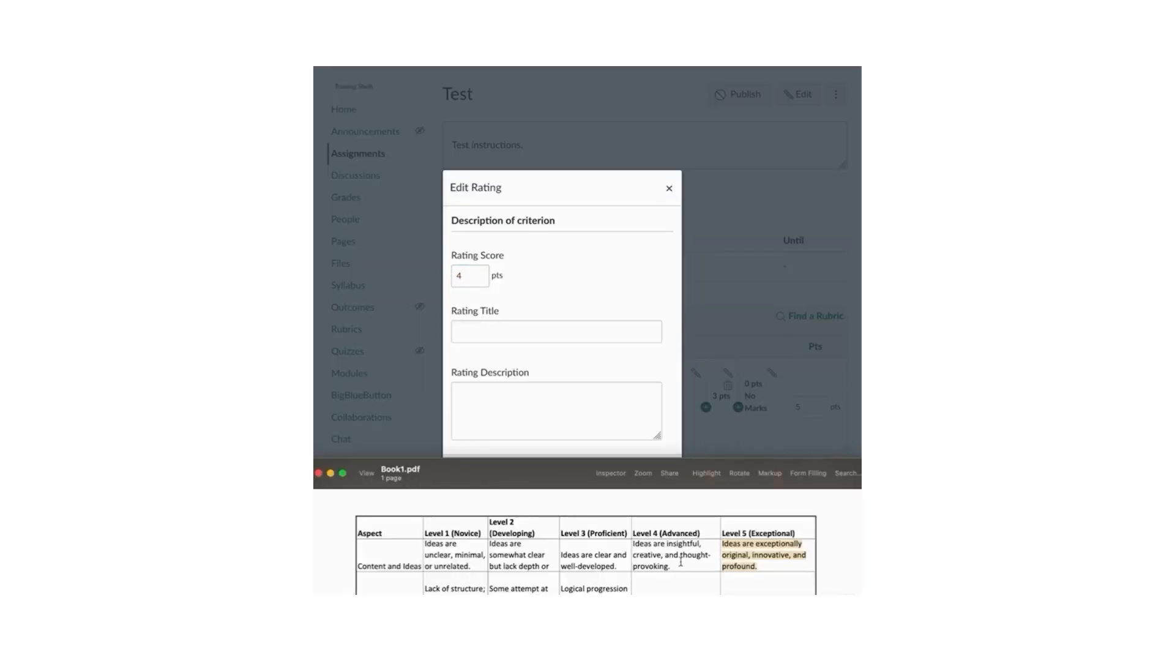
pyautogui.moveTo(680, 565); pyautogui.dragTo(634, 543)
pyautogui.press('super+c')
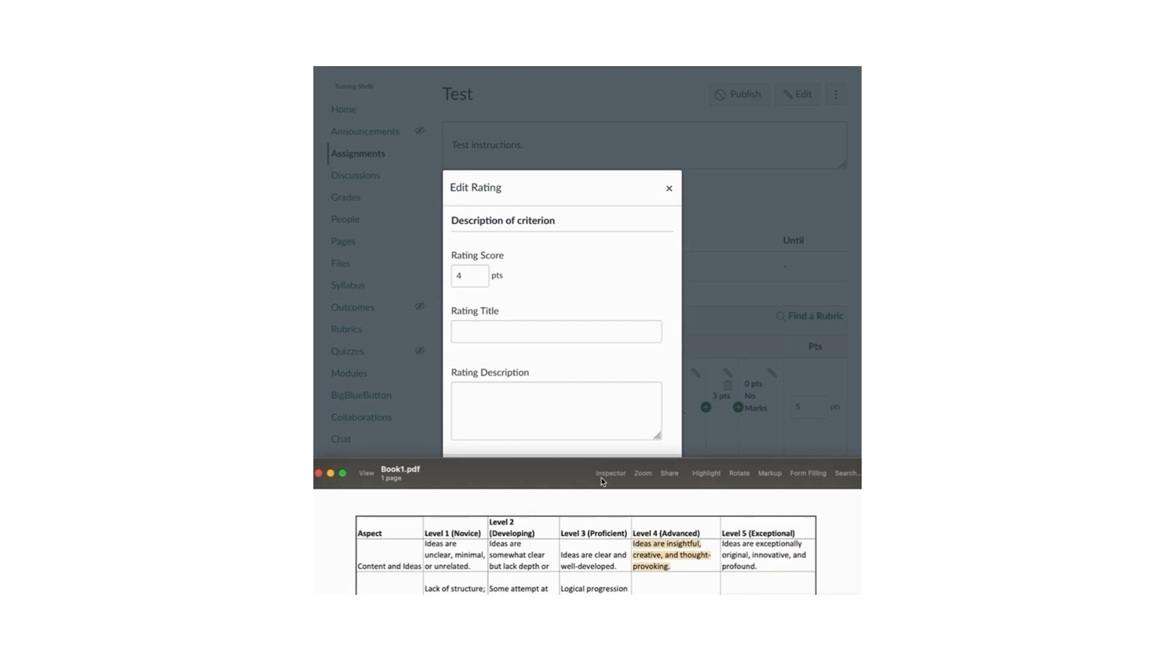
pyautogui.press('super+Tab')
pyautogui.click(557, 414)
pyautogui.press('super+v')
pyautogui.click(501, 331)
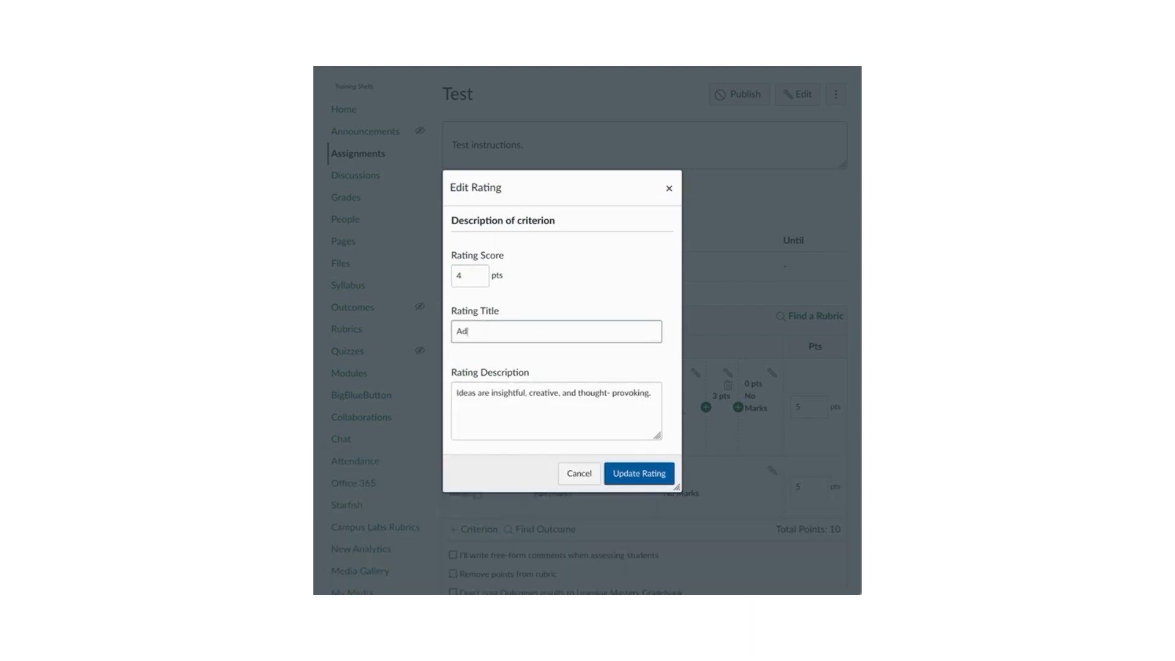
pyautogui.click(643, 471)
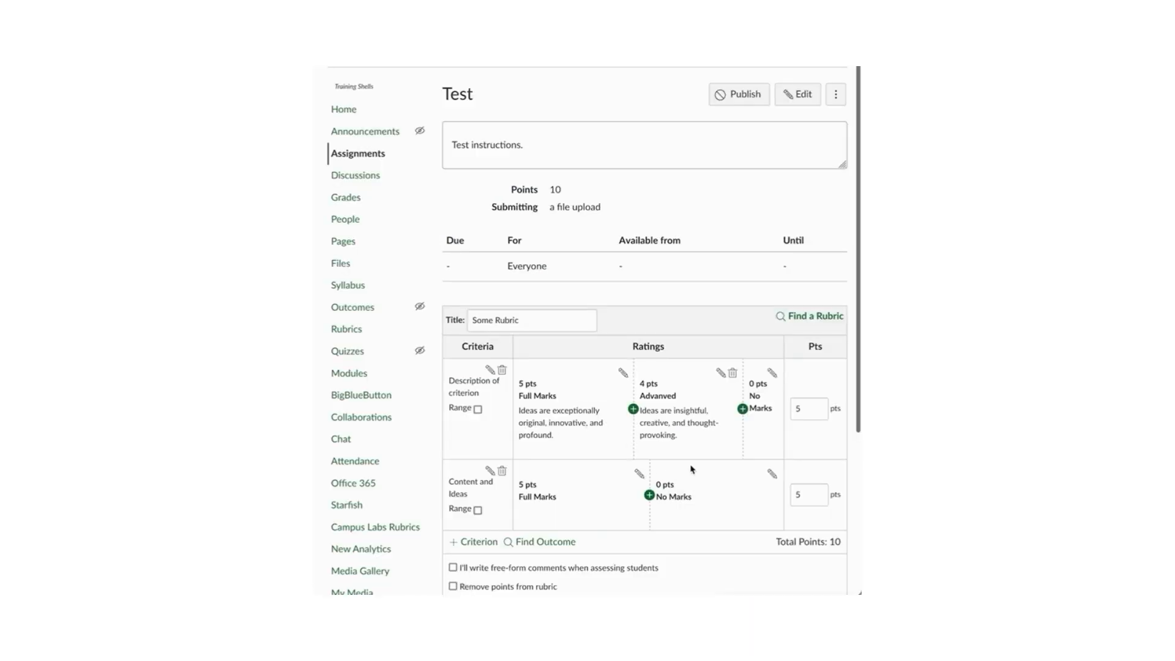
pyautogui.click(633, 409)
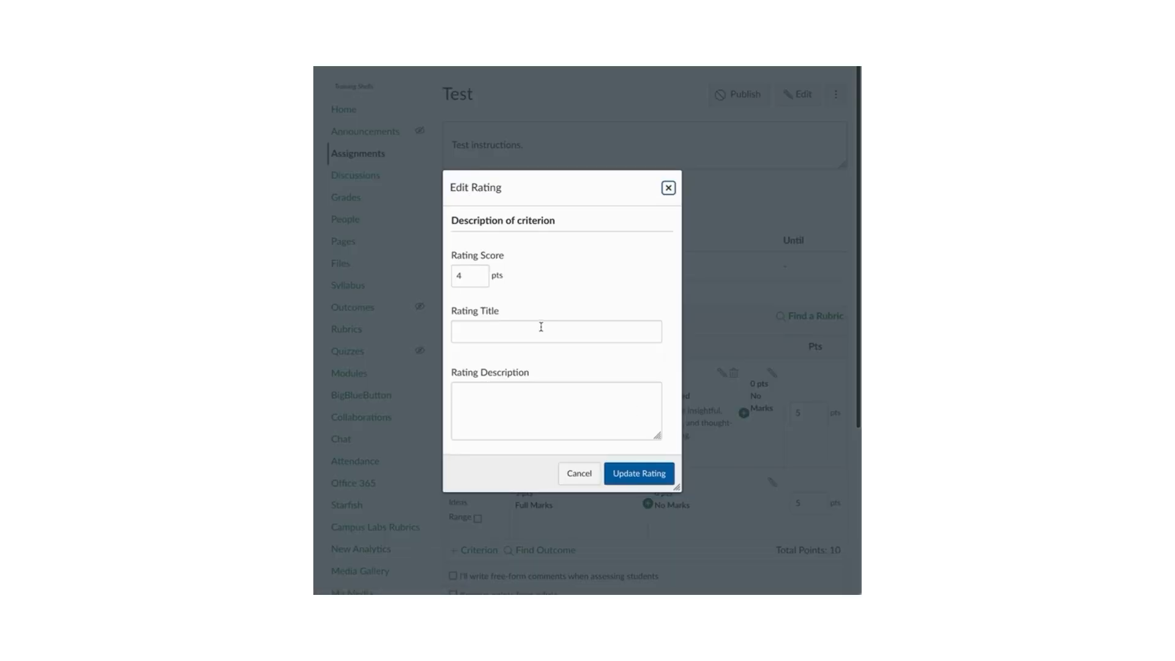